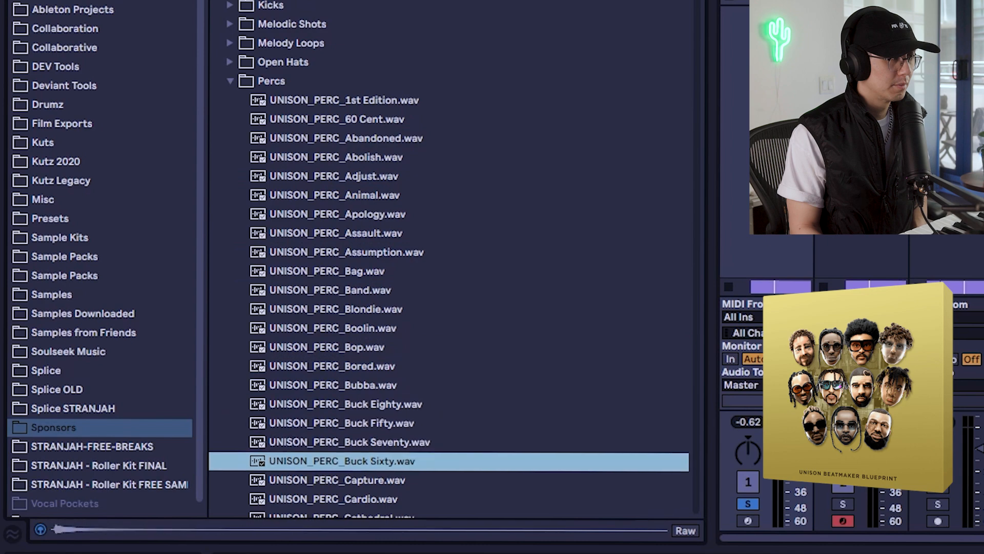
Step: Audition a range of one-shot percussion samples in the Percs folder of the Unison Beatmaker Blueprint pack
{"action": "scroll", "coordinate": [697, 47], "scroll_direction": "down", "scroll_amount": 10}
{"action": "scroll", "coordinate": [705, 47], "scroll_direction": "down", "scroll_amount": 1}
{"action": "left_click", "coordinate": [491, 46]}
{"action": "key", "text": "Down"}
{"action": "key", "text": "Down"}
{"action": "key", "text": "Down"}
{"action": "scroll", "coordinate": [702, 63], "scroll_direction": "down", "scroll_amount": 15}
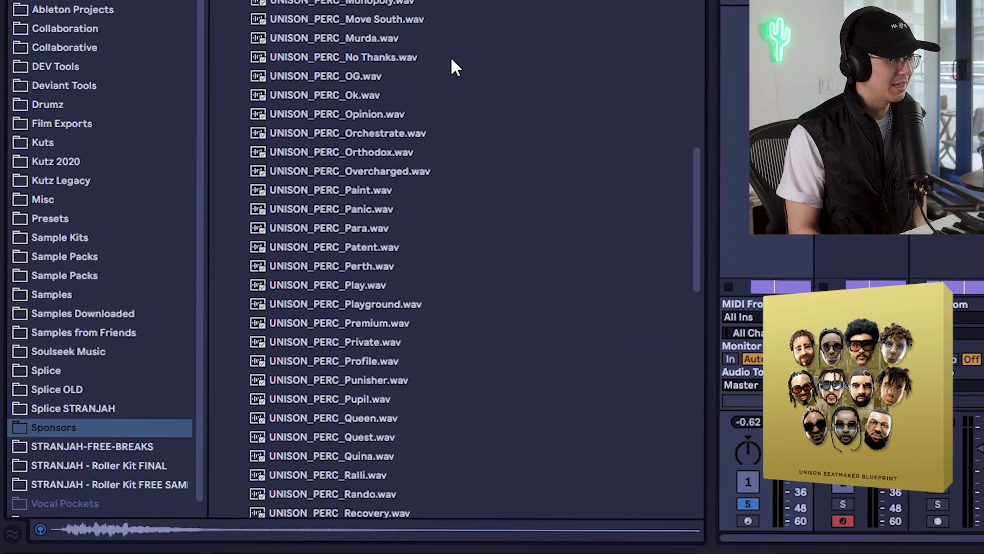
{"action": "key", "text": "Down"}
{"action": "key", "text": "Down"}
{"action": "key", "text": "Down"}
{"action": "key", "text": "Down"}
{"action": "key", "text": "Down"}
{"action": "left_click", "coordinate": [457, 135]}
{"action": "key", "text": "Down"}
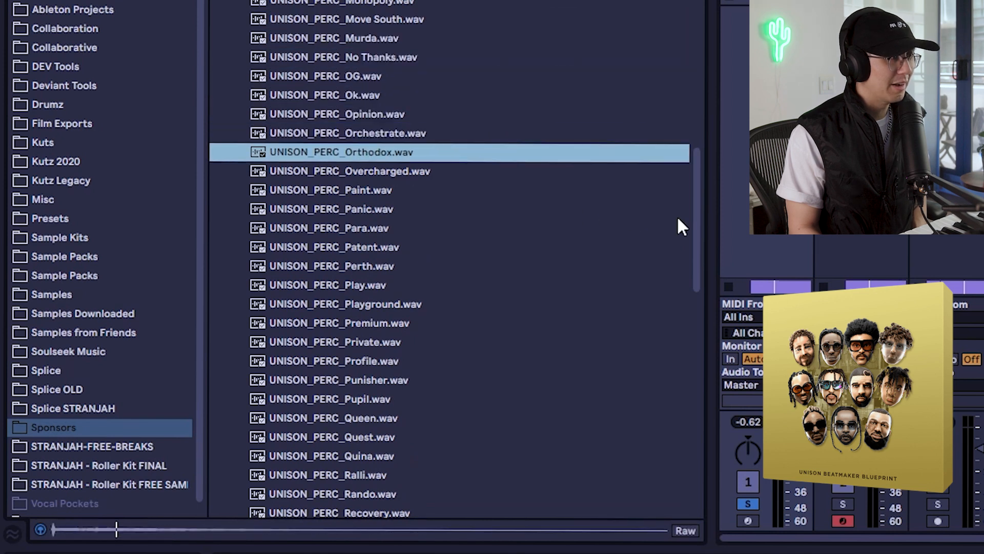
{"action": "scroll", "coordinate": [708, 282], "scroll_direction": "down", "scroll_amount": 5}
{"action": "left_click", "coordinate": [482, 120]}
{"action": "key", "text": "Down"}
{"action": "key", "text": "Down"}
{"action": "key", "text": "Down"}
{"action": "key", "text": "Down"}
{"action": "key", "text": "Down"}
{"action": "key", "text": "Down"}
{"action": "key", "text": "Down"}
{"action": "key", "text": "Down"}
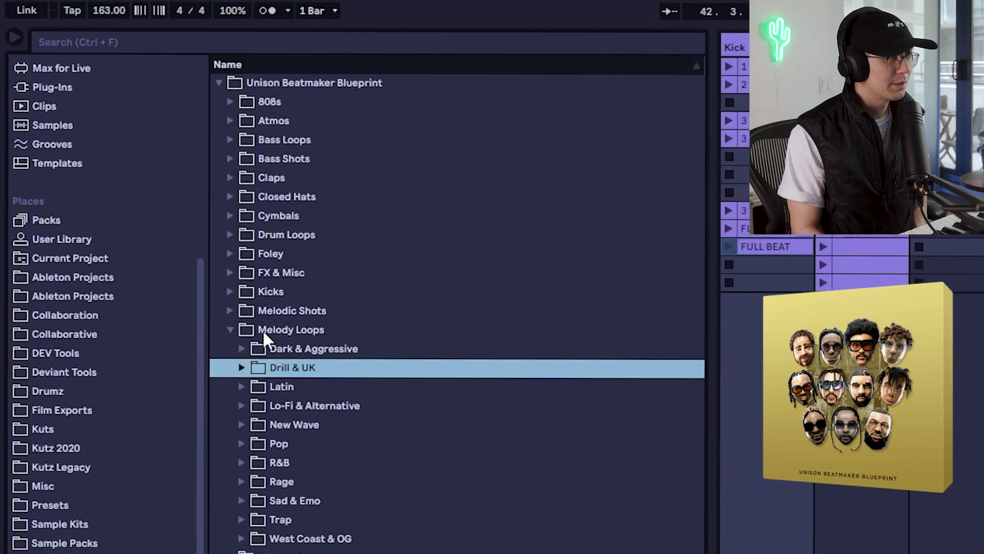
Step: Browse the Dark & Aggressive melody loops, looking into MIDI + Stems and opening the Audio Loops folder
{"action": "left_click", "coordinate": [272, 326]}
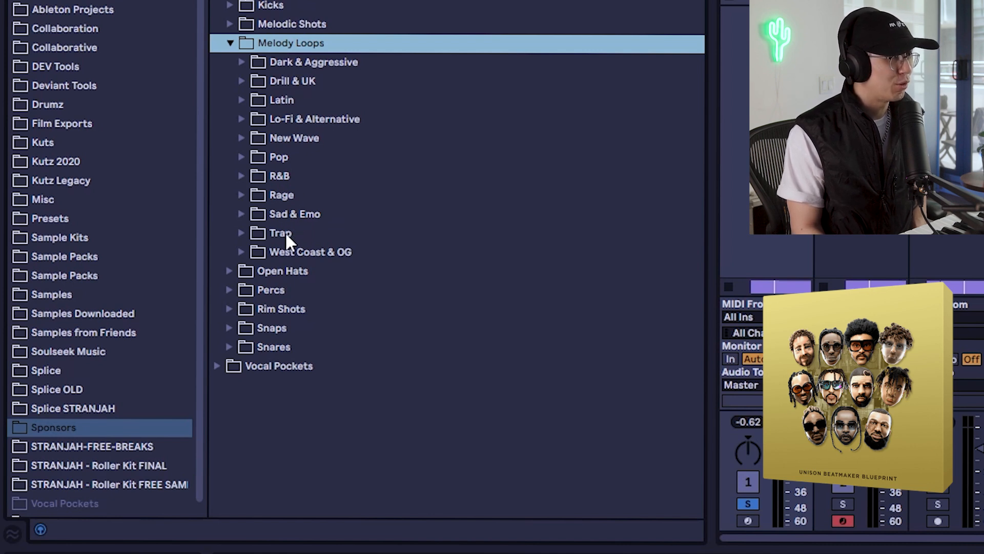
{"action": "left_click", "coordinate": [241, 61]}
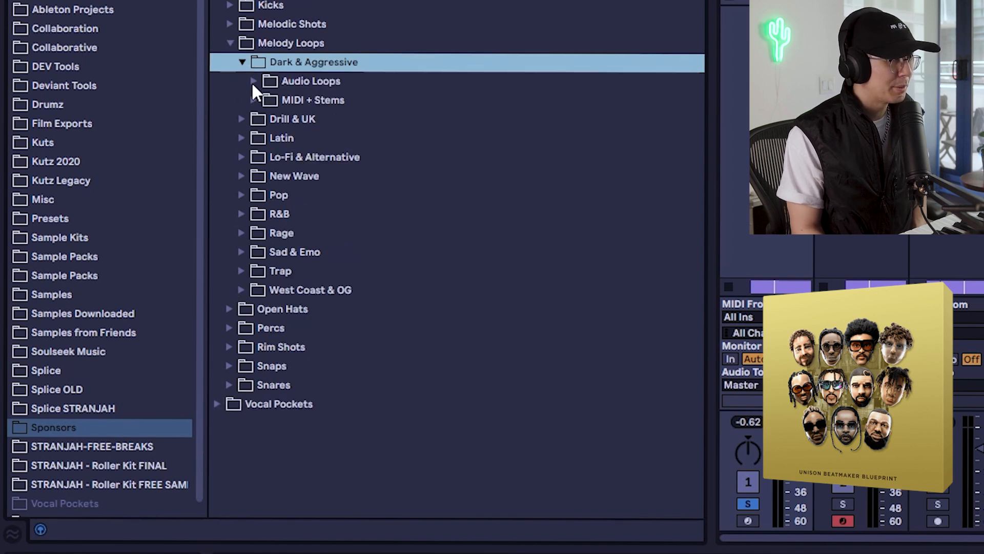
{"action": "left_click", "coordinate": [253, 82]}
{"action": "left_click", "coordinate": [254, 81]}
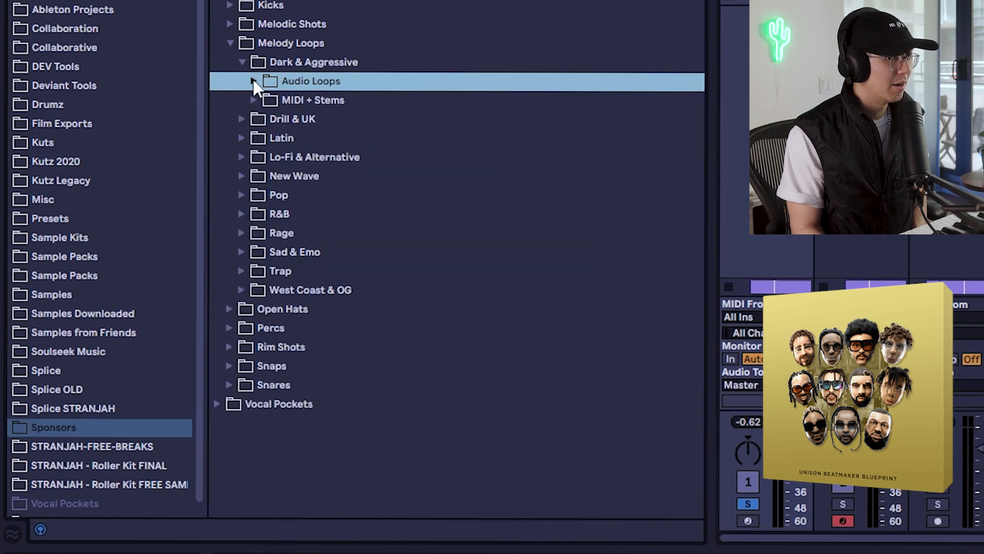
{"action": "left_click", "coordinate": [253, 101]}
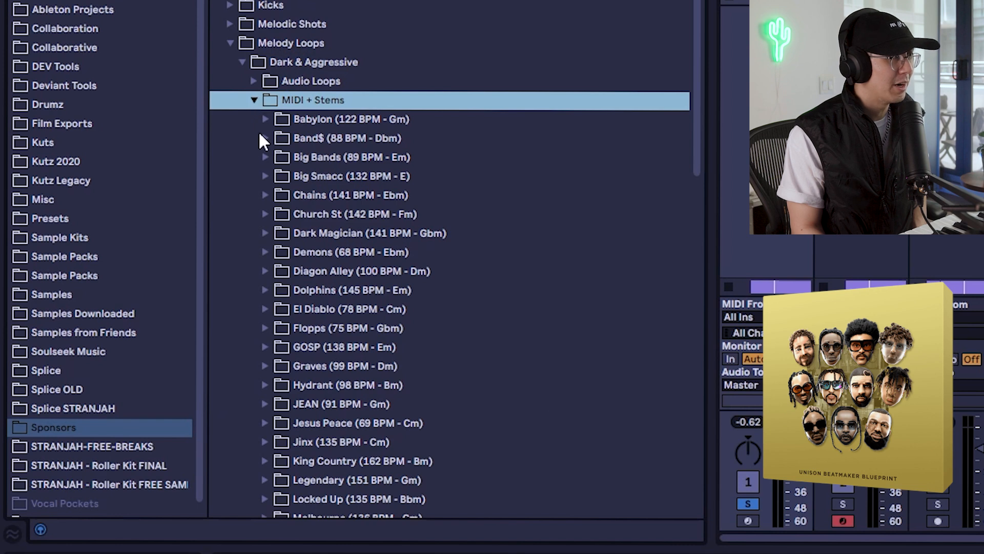
{"action": "left_click", "coordinate": [253, 99]}
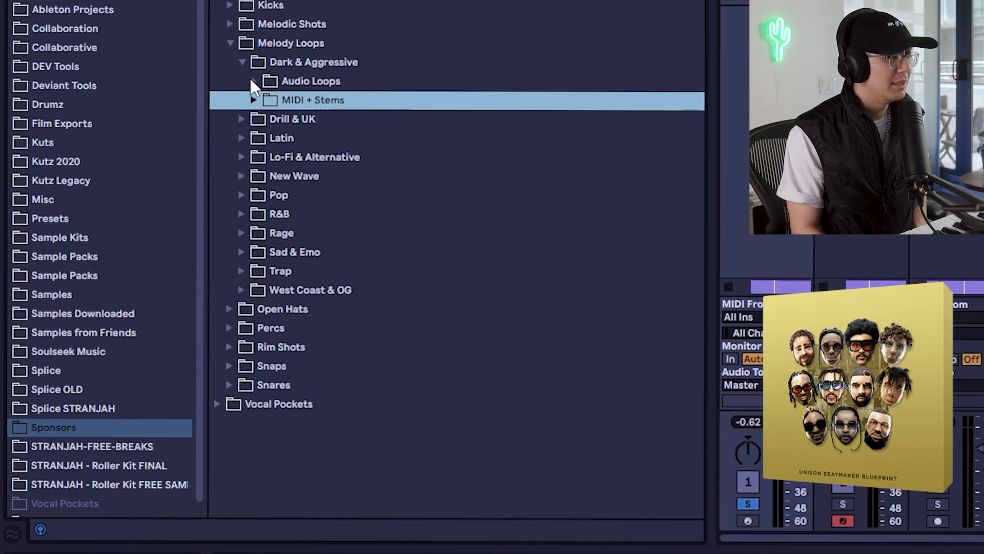
{"action": "left_click", "coordinate": [254, 81]}
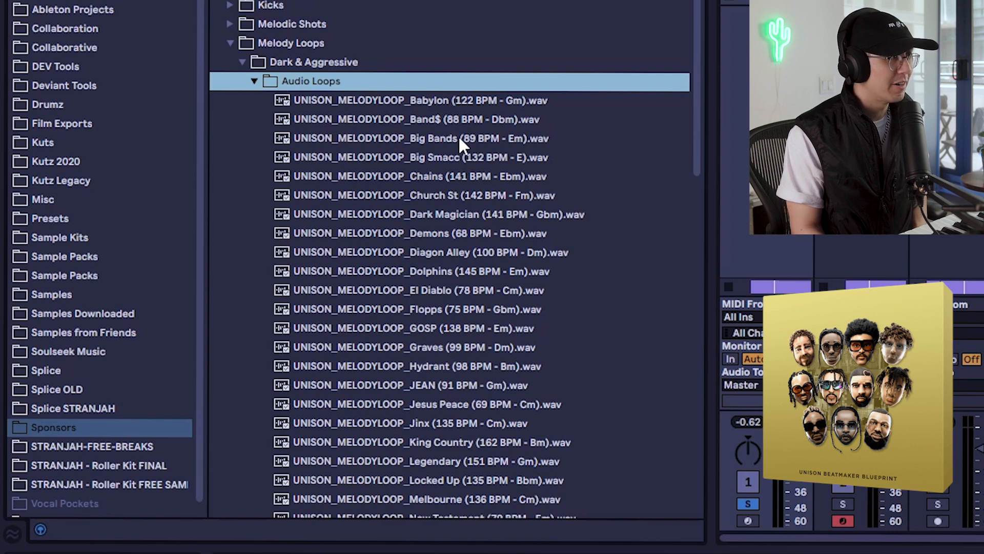
Step: Preview the Dark & Aggressive audio loops from Babylon down to GOSP and collapse the Audio Loops folder
{"action": "key", "text": "Down"}
{"action": "key", "text": "Down"}
{"action": "key", "text": "Down"}
{"action": "key", "text": "Down"}
{"action": "key", "text": "Down"}
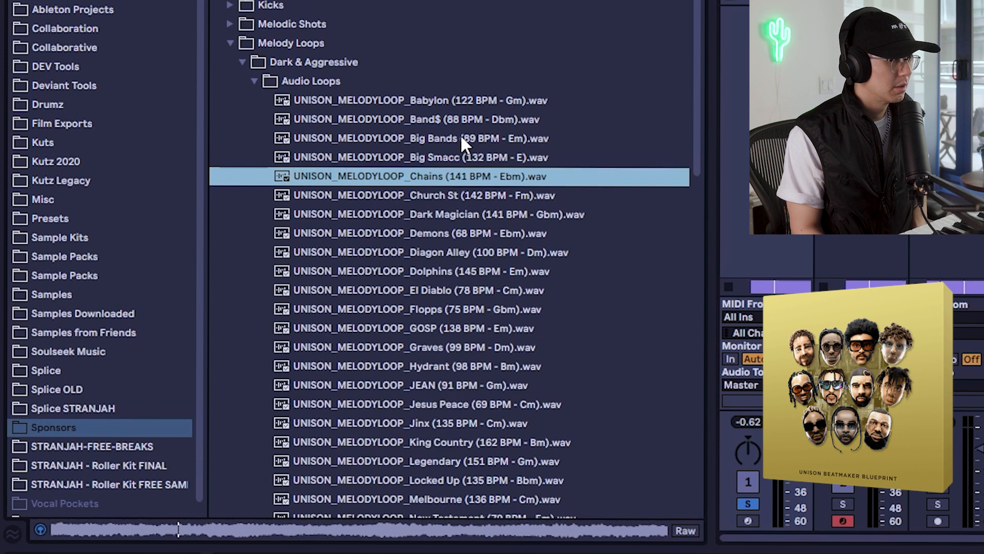
{"action": "key", "text": "Down"}
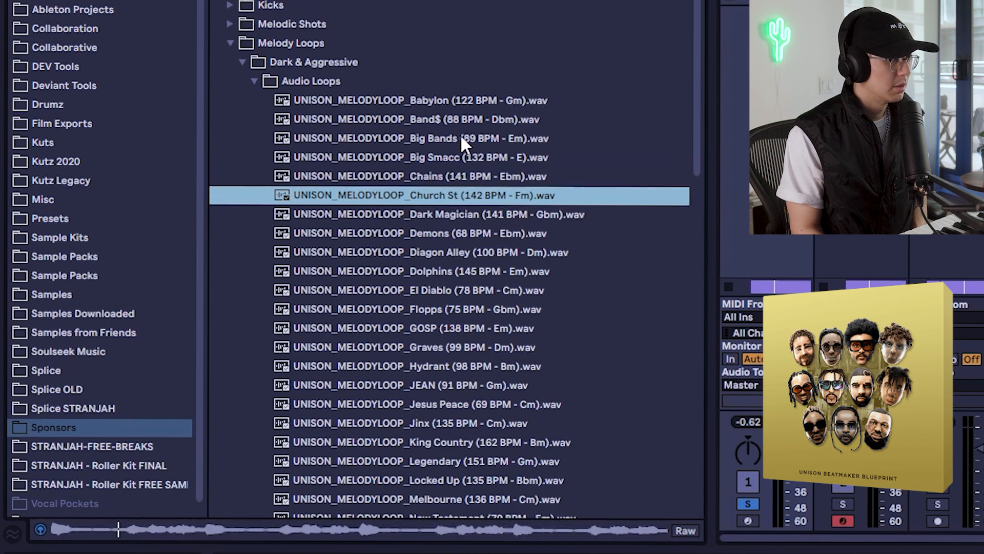
{"action": "key", "text": "Down"}
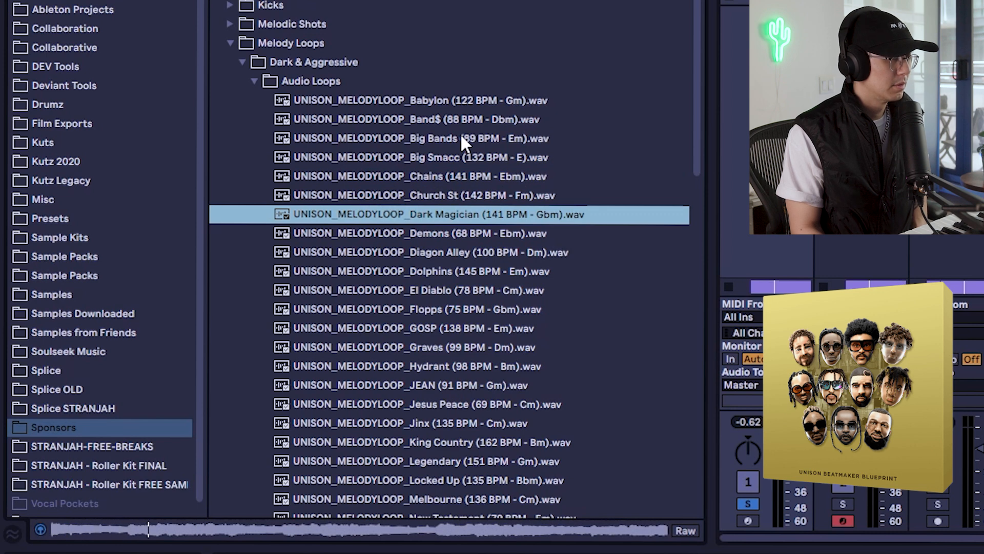
{"action": "key", "text": "Down"}
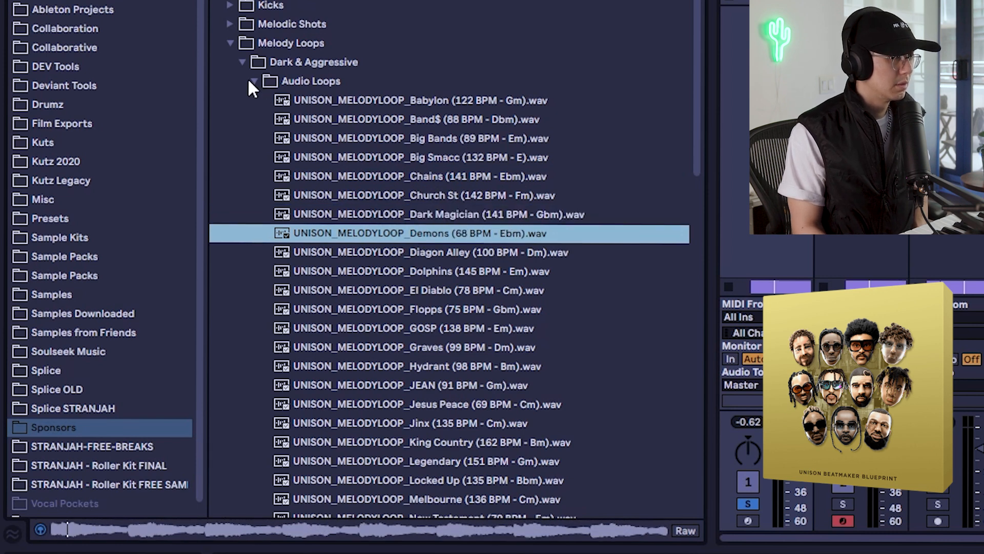
{"action": "key", "text": "Down"}
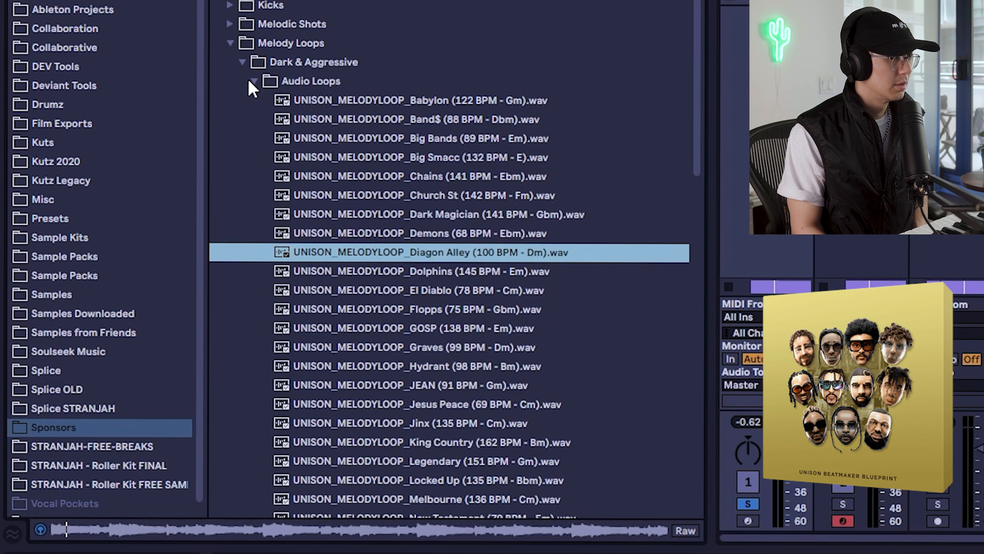
{"action": "key", "text": "Down"}
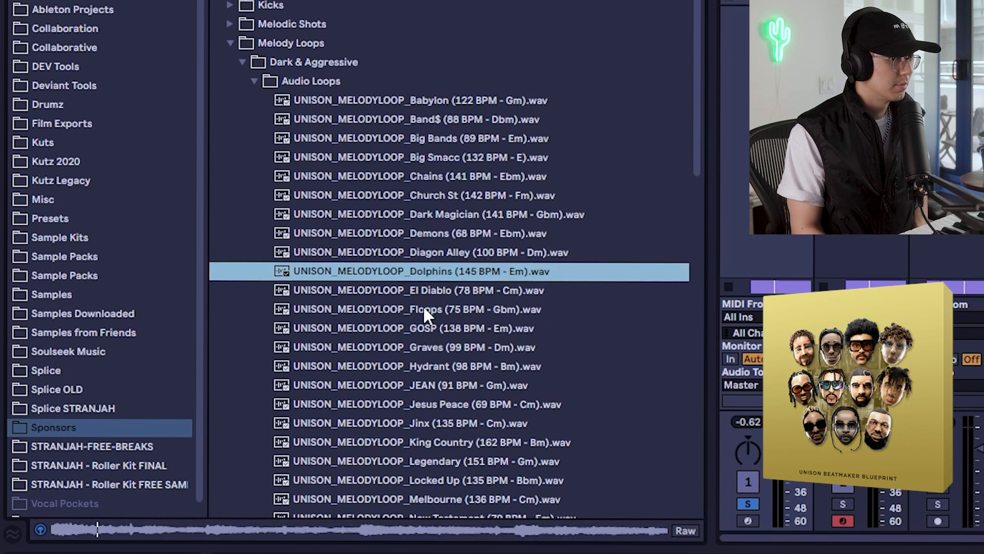
{"action": "left_click", "coordinate": [423, 308]}
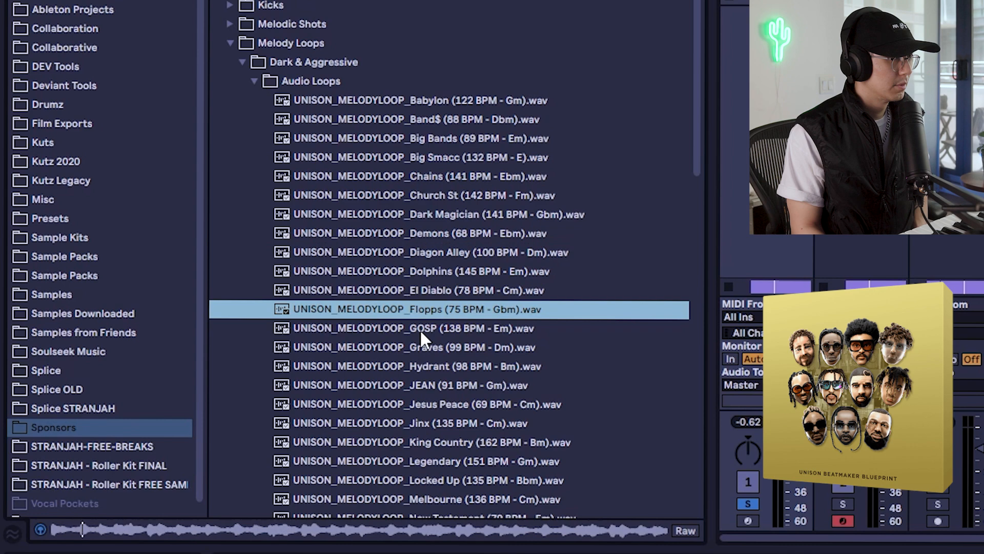
{"action": "left_click", "coordinate": [419, 328]}
{"action": "left_click", "coordinate": [254, 83]}
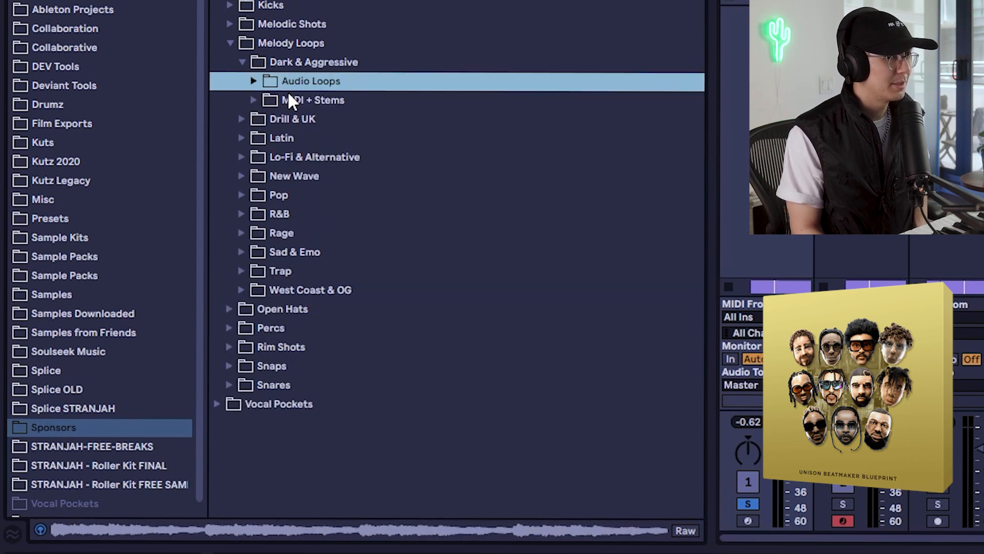
Step: Preview the Church St bass, lead, piano and santur stems in MIDI + Stems and look through the matching MIDI files
{"action": "left_click", "coordinate": [253, 100]}
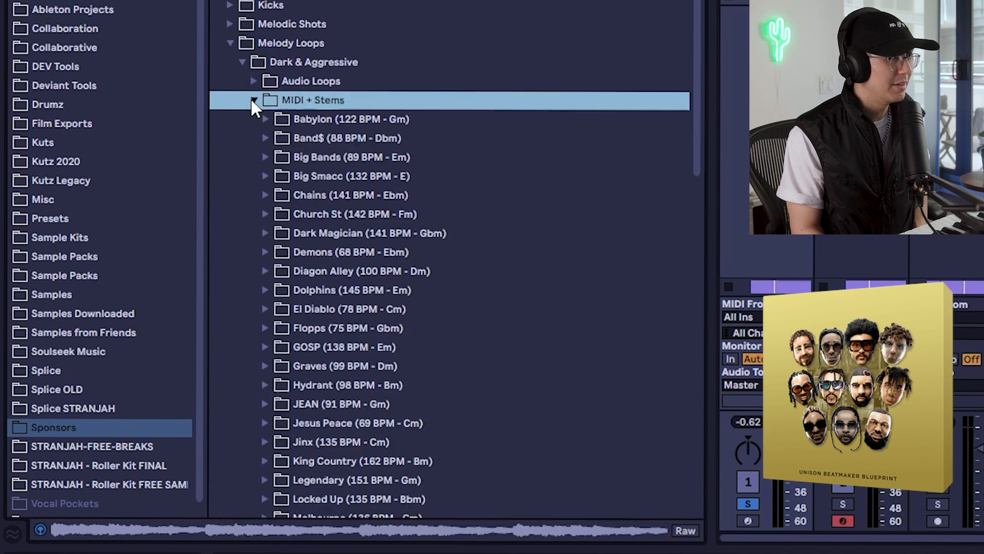
{"action": "left_click", "coordinate": [264, 214]}
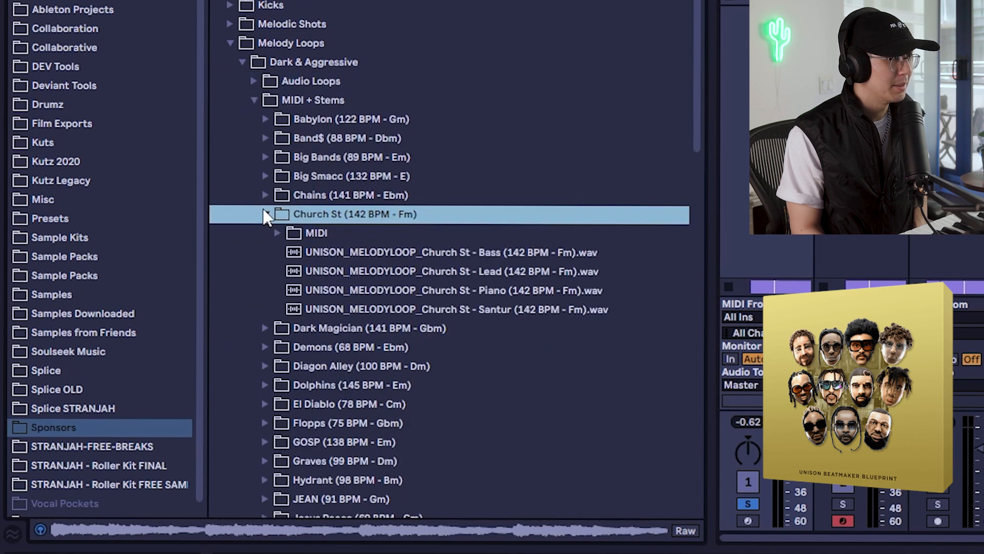
{"action": "left_click", "coordinate": [517, 251]}
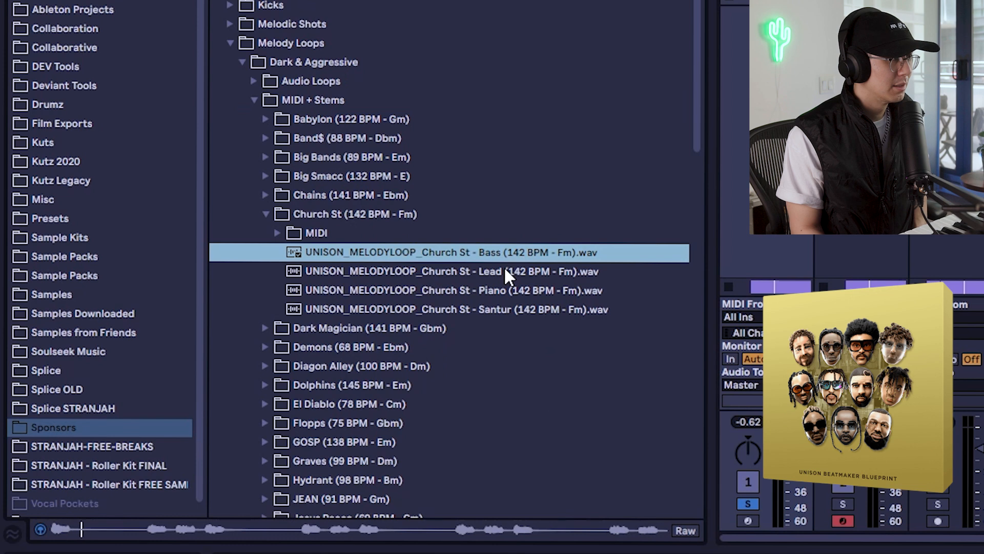
{"action": "left_click", "coordinate": [501, 271]}
{"action": "left_click", "coordinate": [493, 288]}
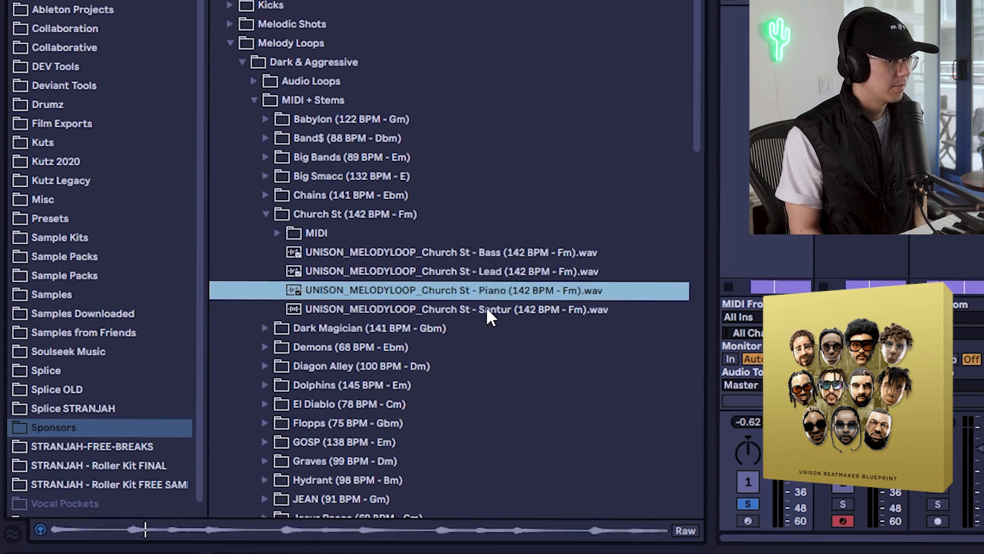
{"action": "left_click", "coordinate": [486, 308]}
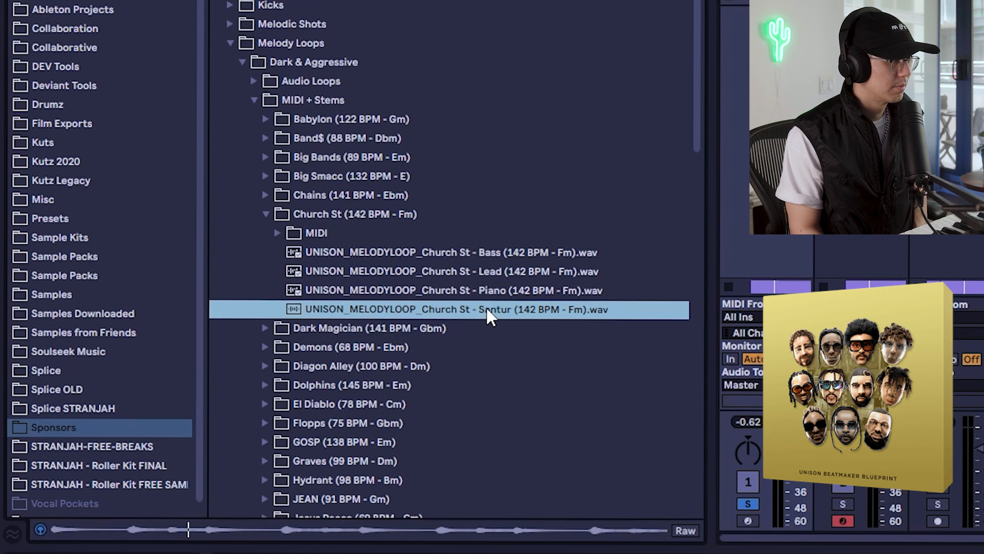
{"action": "left_click", "coordinate": [277, 231]}
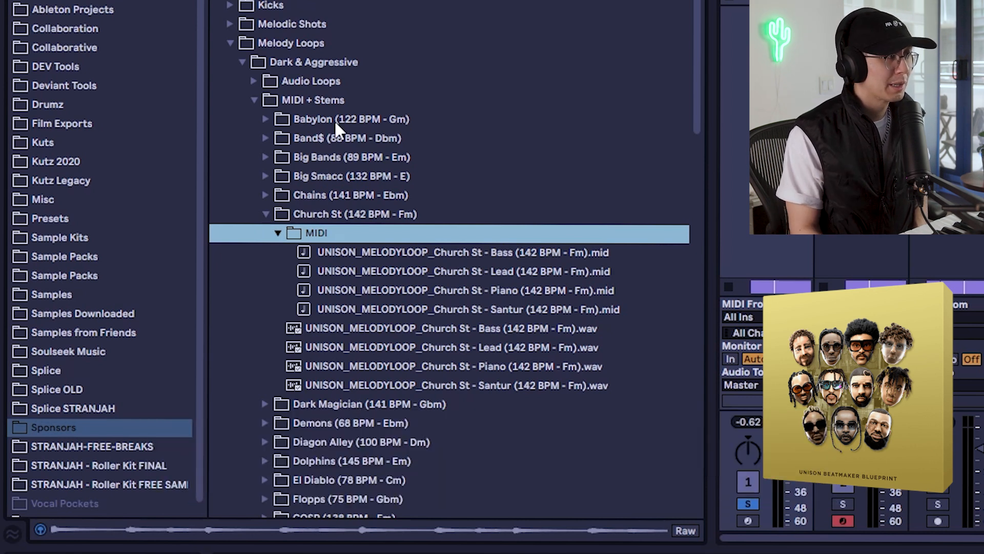
{"action": "left_click", "coordinate": [230, 43]}
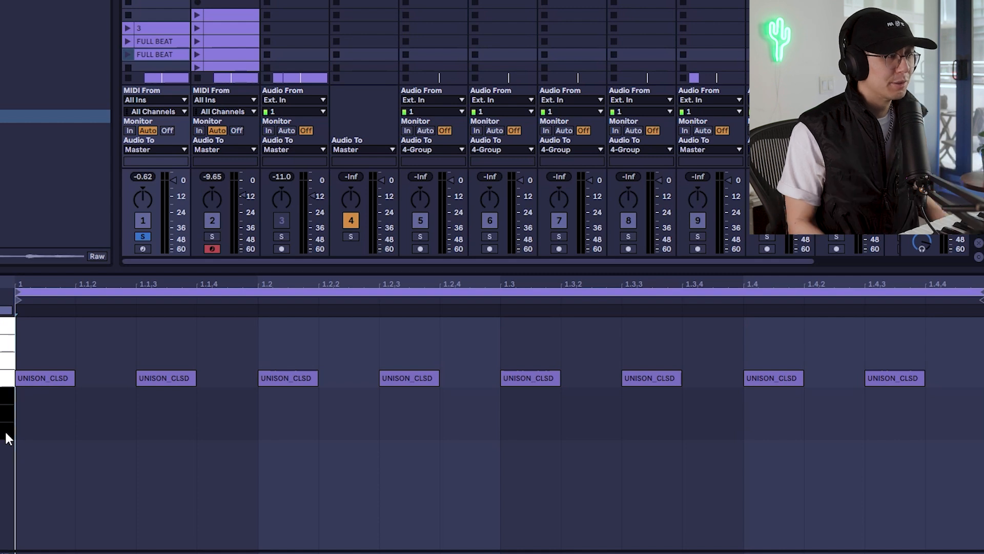
Step: Audition the kick, closed hat and neighbouring drum sounds from the clip's note lanes
{"action": "left_click", "coordinate": [5, 429]}
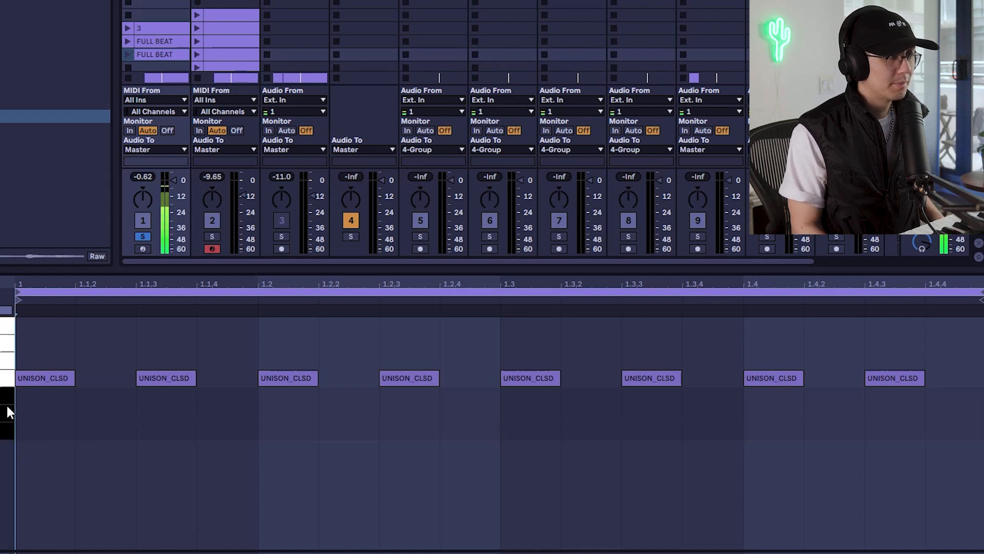
{"action": "left_click", "coordinate": [7, 384]}
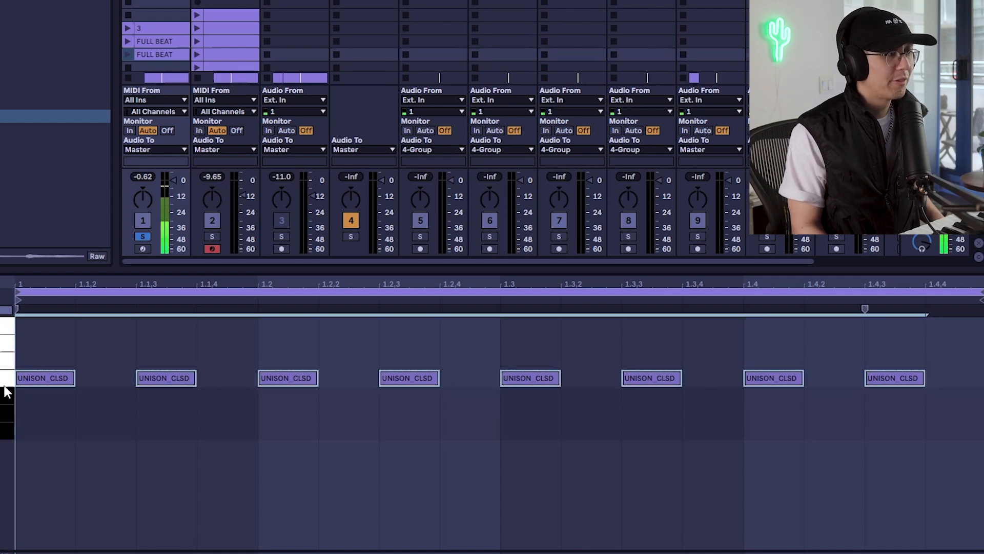
{"action": "left_click", "coordinate": [8, 429]}
{"action": "left_click", "coordinate": [6, 378]}
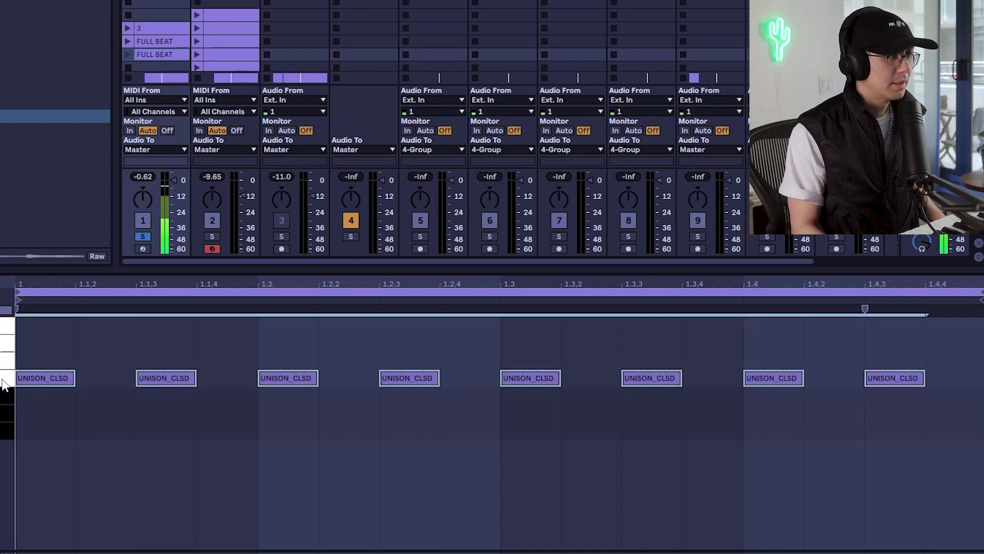
{"action": "left_click", "coordinate": [6, 365]}
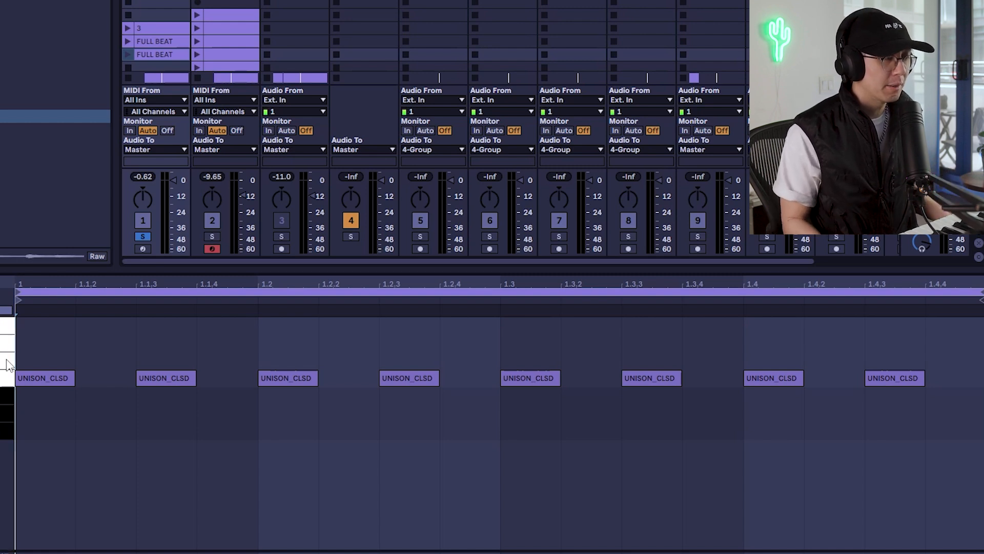
{"action": "left_click", "coordinate": [7, 360]}
{"action": "left_click", "coordinate": [5, 348]}
{"action": "left_click", "coordinate": [5, 378]}
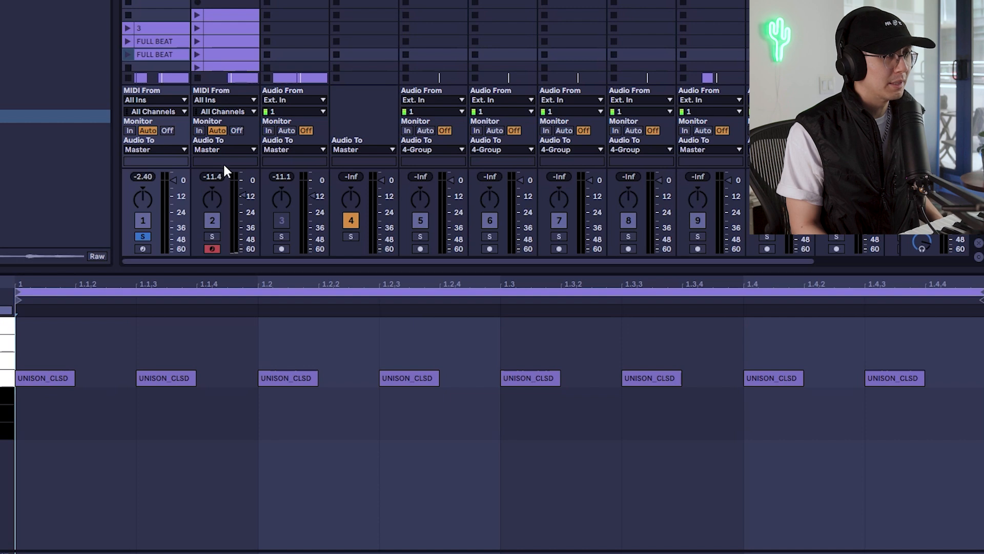
Step: Add a UNISON_KICK_Cloth note at 1 and UNISON_CLAP_Drag notes at 1.2 and 1.3.3 to the FULL BEAT clip, and play it back
{"action": "left_click", "coordinate": [128, 54]}
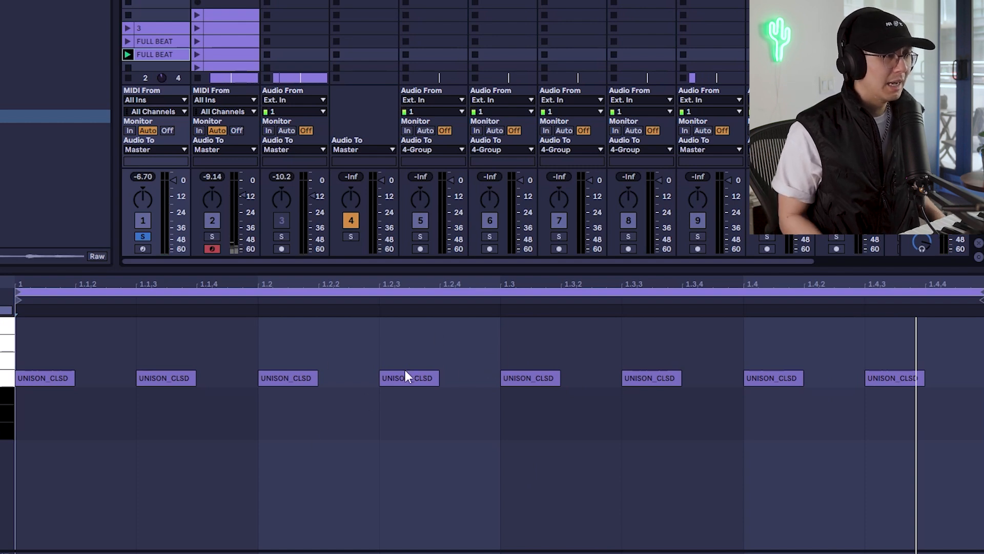
{"action": "double_click", "coordinate": [81, 437]}
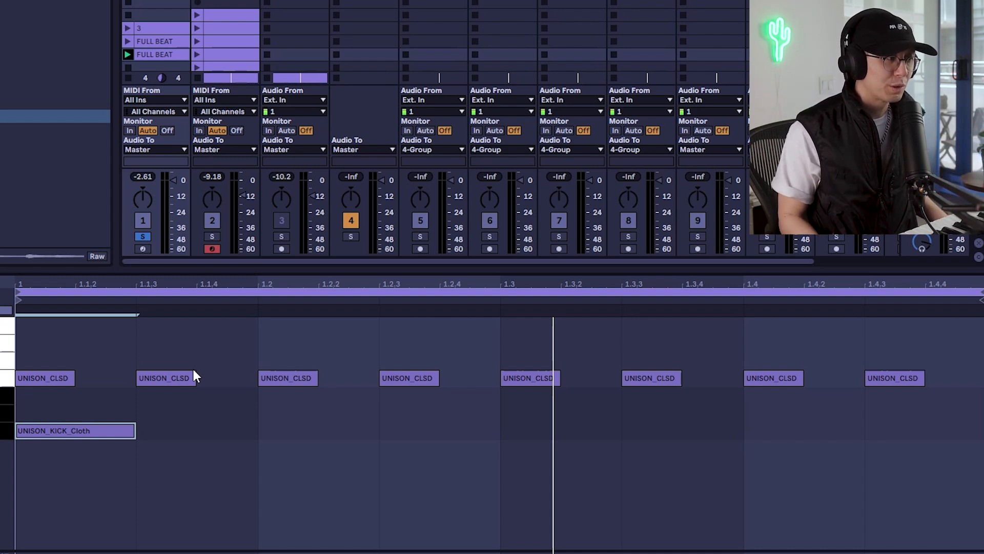
{"action": "left_click", "coordinate": [20, 331]}
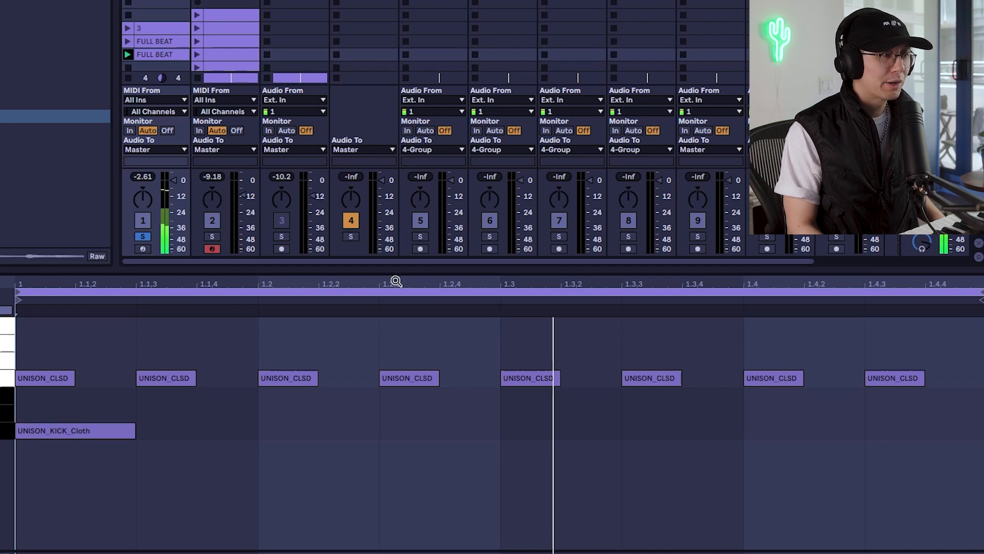
{"action": "double_click", "coordinate": [295, 331]}
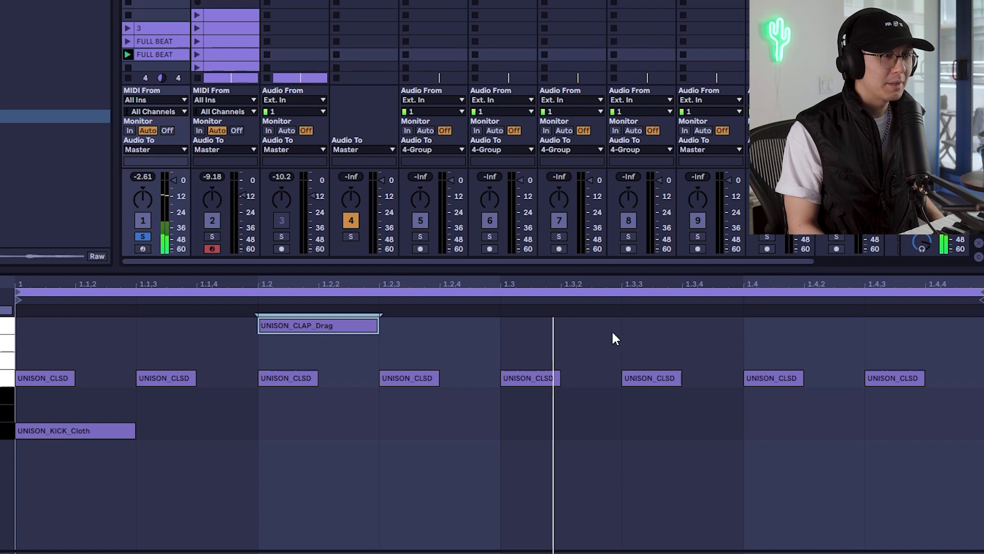
{"action": "double_click", "coordinate": [674, 329]}
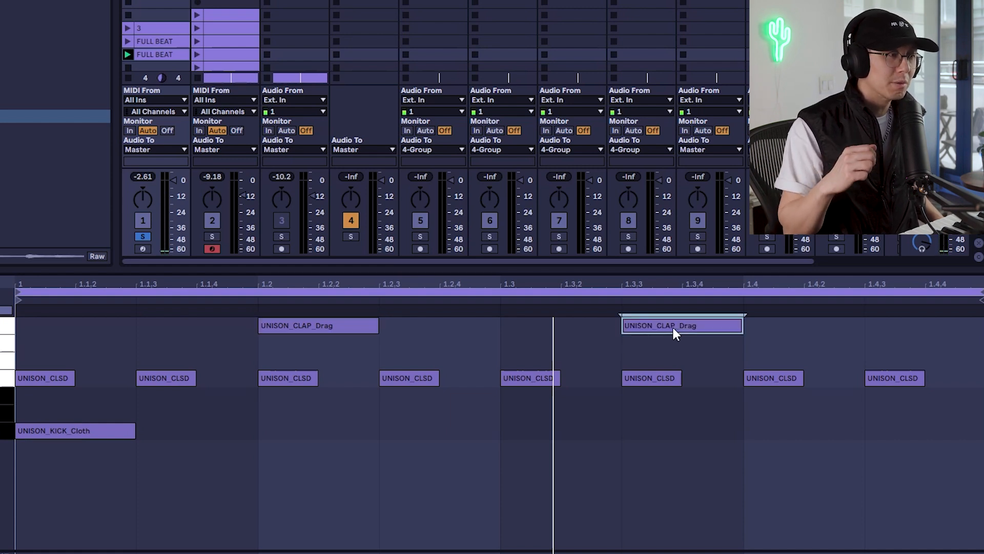
{"action": "key", "text": "space"}
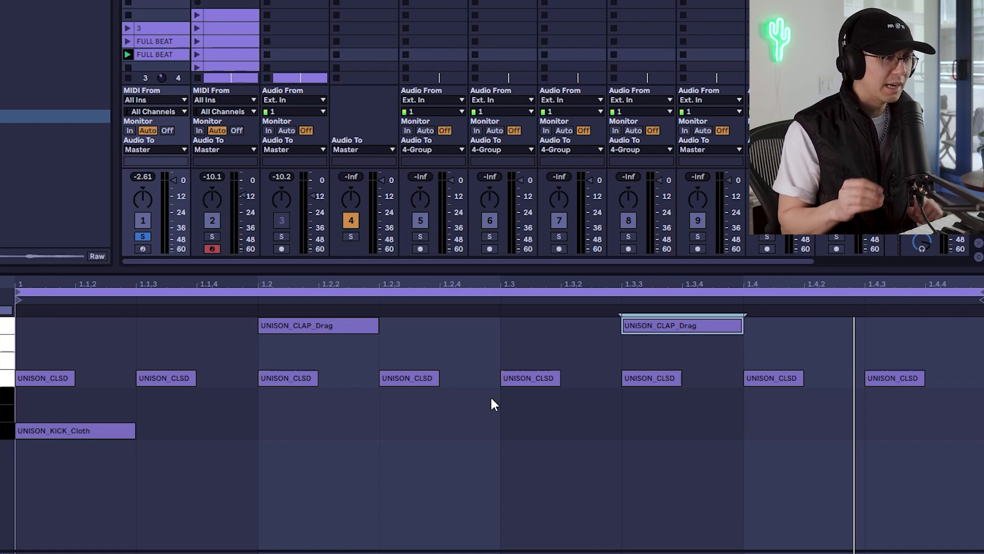
Step: Add a UNISON_SNAP_Army note and a UNISON_SNARE_Bliss note at 1.3, playing the beat back
{"action": "double_click", "coordinate": [523, 395]}
{"action": "key", "text": "space"}
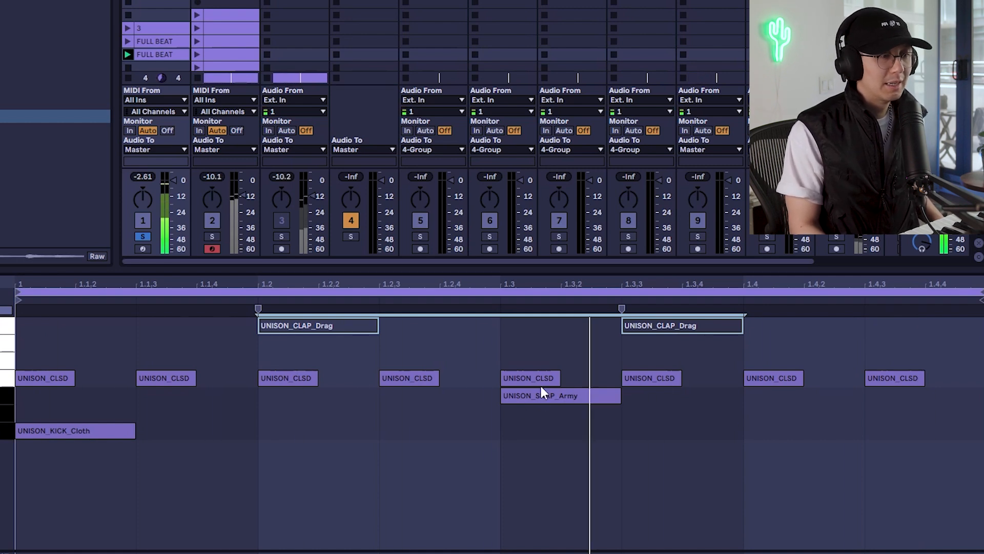
{"action": "double_click", "coordinate": [528, 410]}
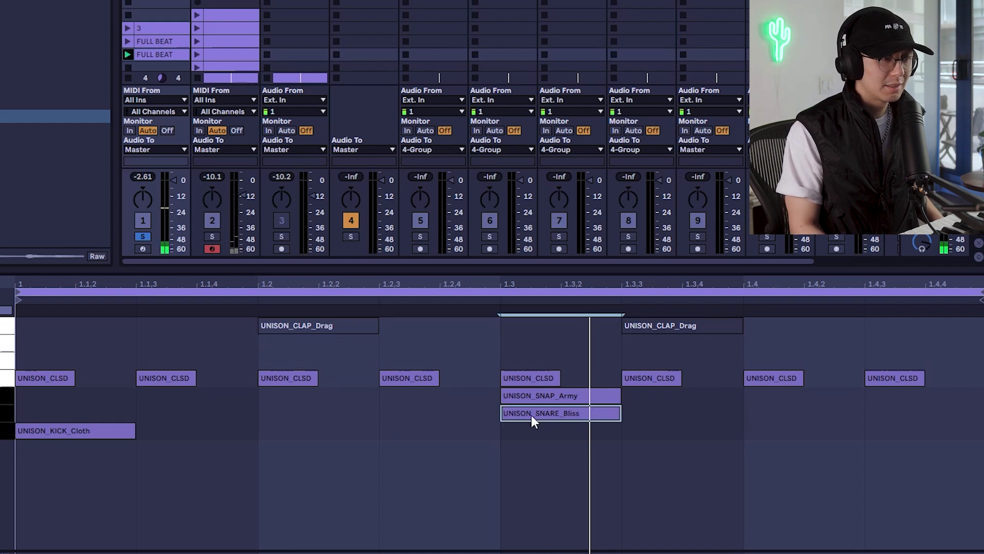
Step: Nudge the UNISON_SNAP_Army note and both UNISON_CLAP_Drag notes slightly ahead of the grid, comparing the timing during playback
{"action": "left_click", "coordinate": [545, 399]}
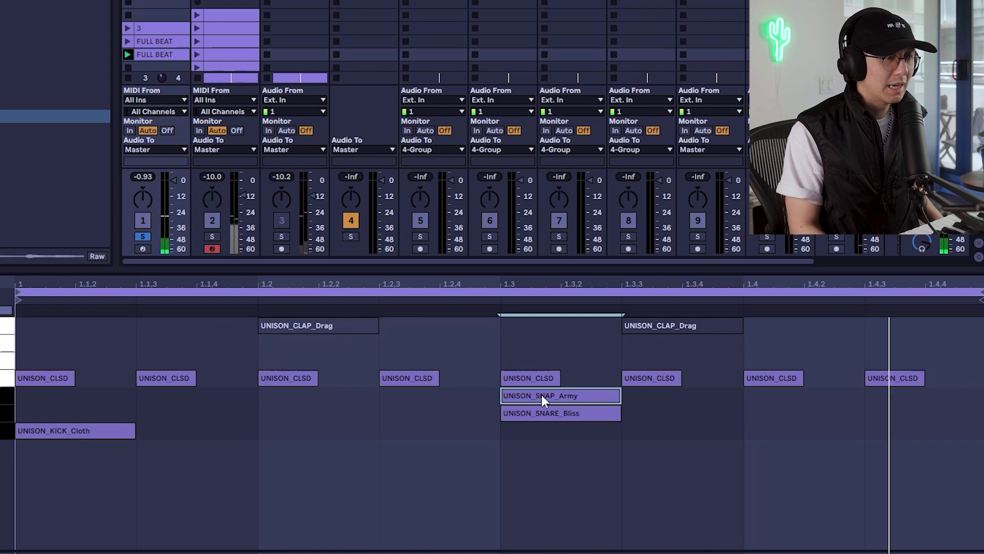
{"action": "left_click_drag", "start_coordinate": [543, 395], "coordinate": [528, 393]}
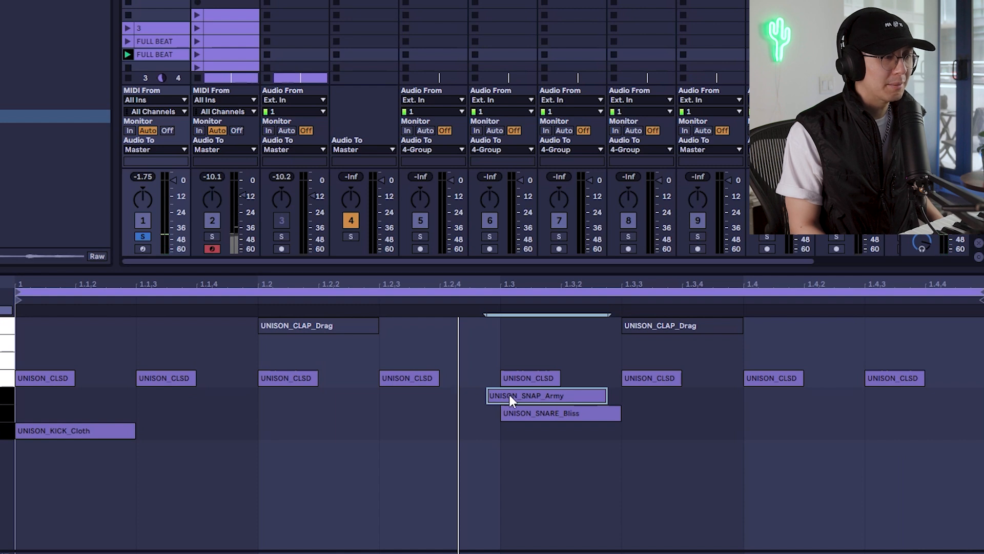
{"action": "key", "text": "space"}
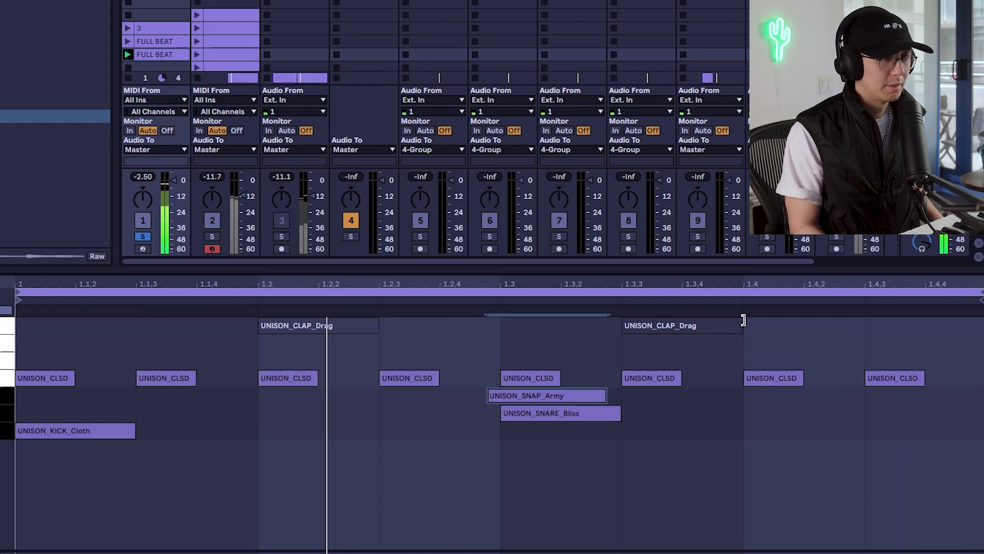
{"action": "left_click_drag", "start_coordinate": [509, 405], "coordinate": [522, 399]}
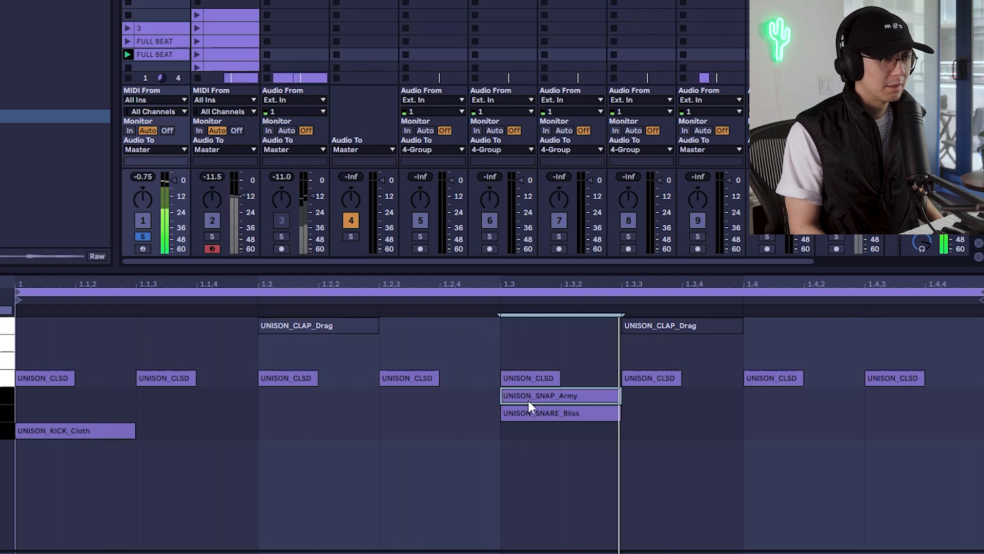
{"action": "left_click_drag", "start_coordinate": [528, 401], "coordinate": [511, 399]}
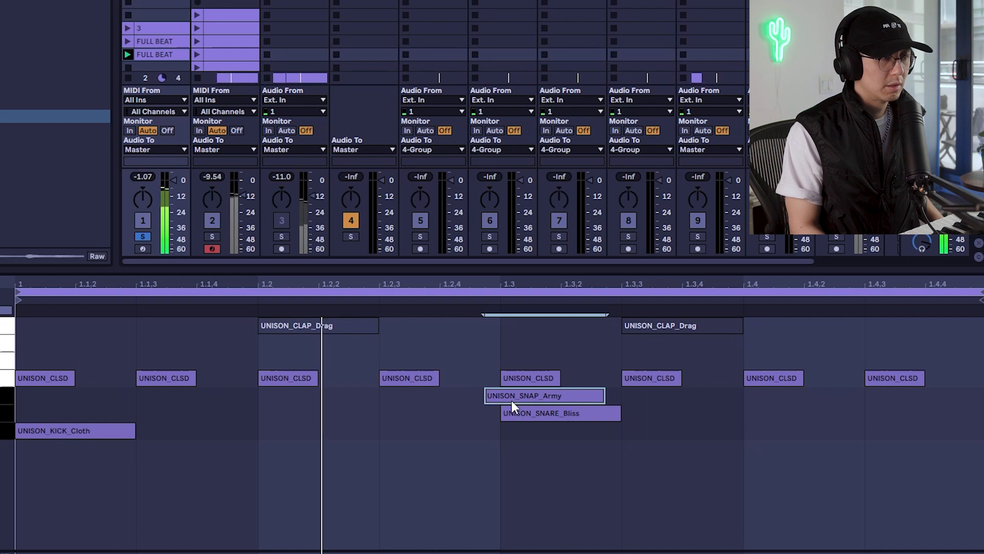
{"action": "left_click_drag", "start_coordinate": [703, 353], "coordinate": [301, 219]}
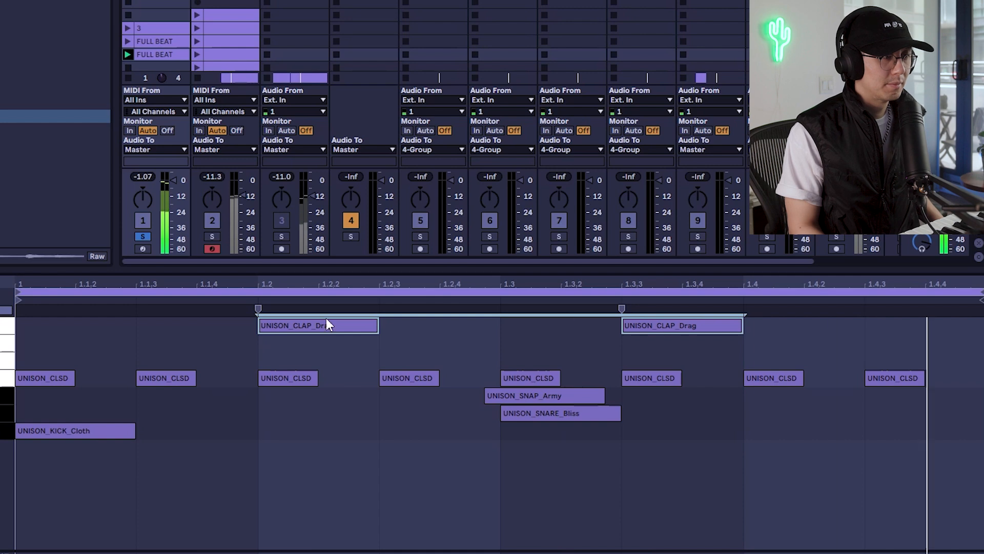
{"action": "left_click_drag", "start_coordinate": [315, 324], "coordinate": [306, 327]}
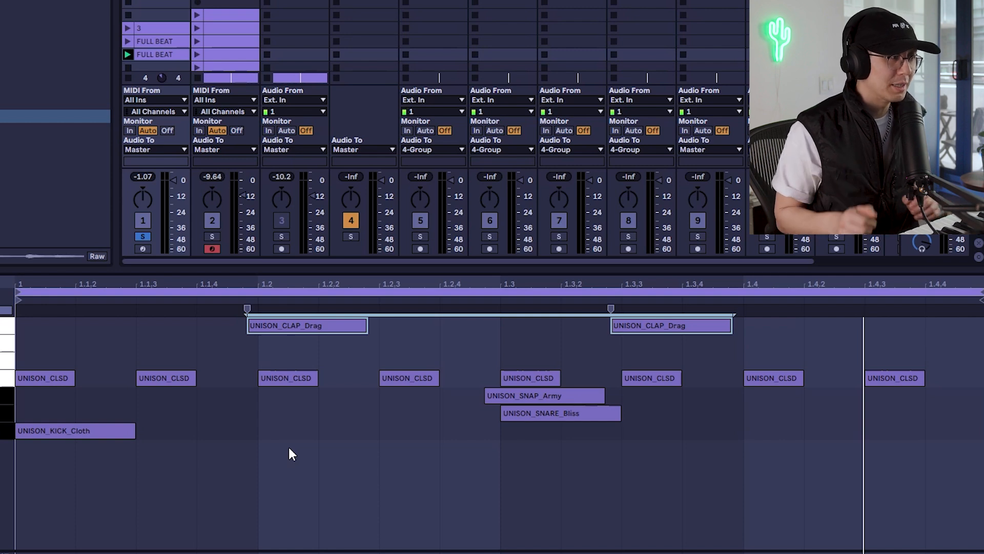
Step: Audition the percussion sounds and add UNISON_PERC_Band notes at 1.2.2 and 1.2.4 and UNISON_PERC_Dry notes at 1.4.2 and 1.4.4
{"action": "left_click", "coordinate": [6, 365]}
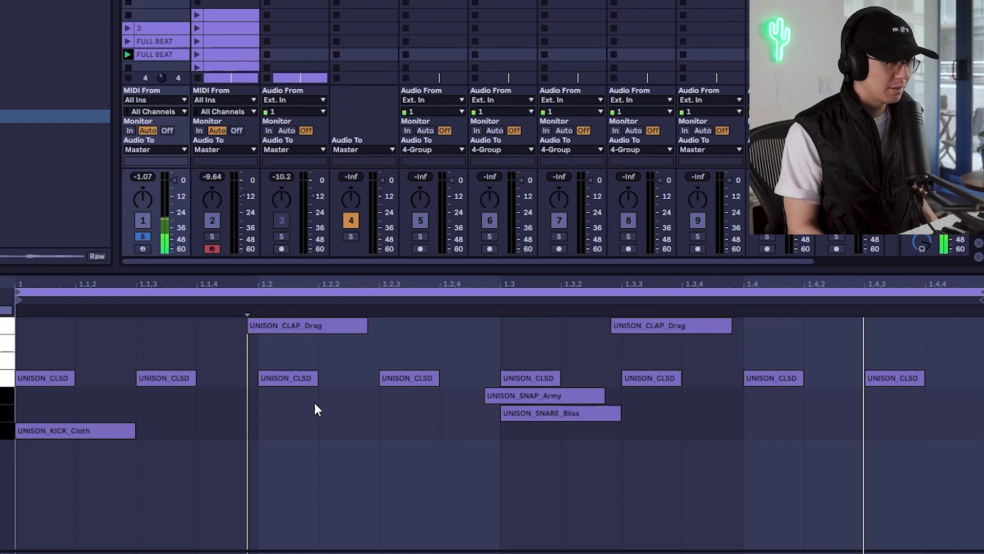
{"action": "left_click", "coordinate": [353, 359]}
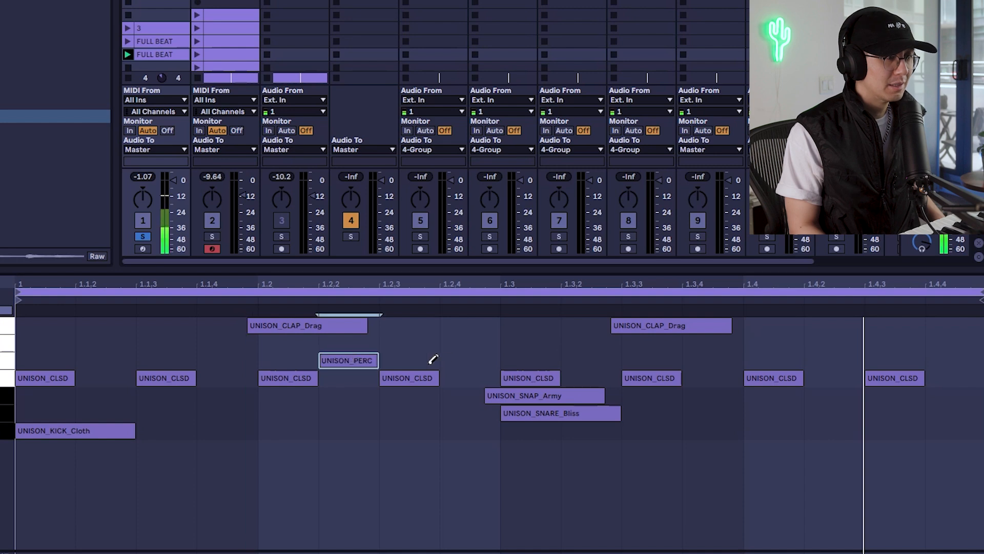
{"action": "left_click", "coordinate": [458, 357]}
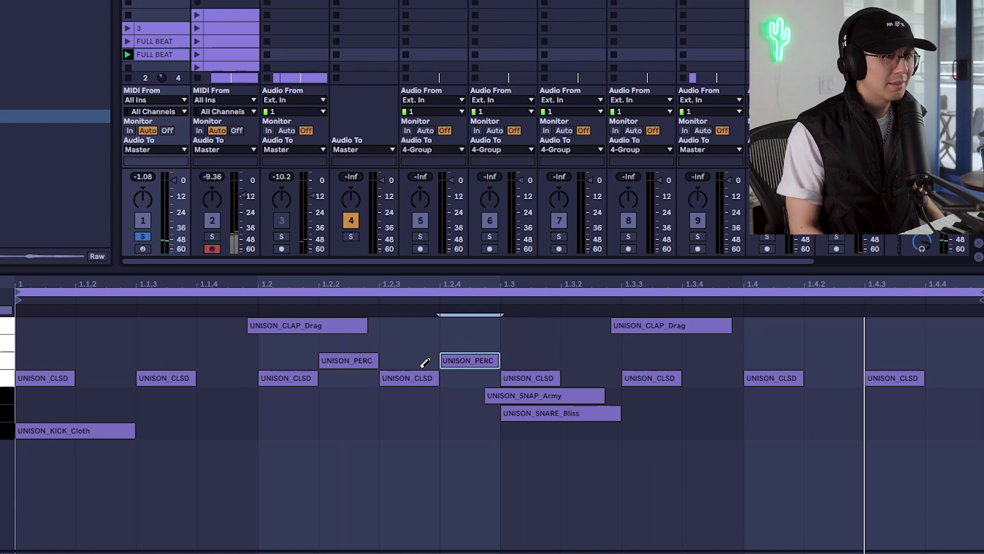
{"action": "left_click", "coordinate": [6, 344]}
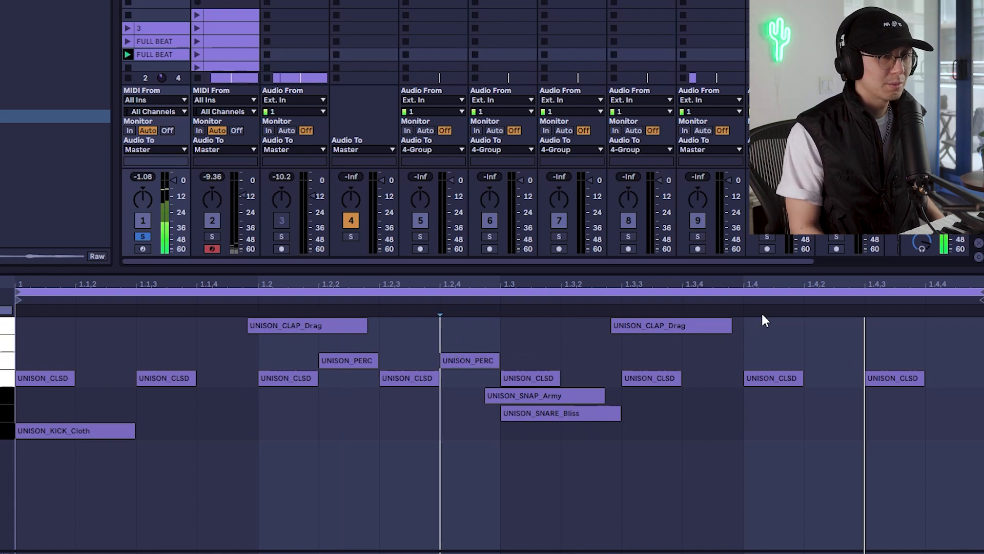
{"action": "left_click", "coordinate": [832, 342]}
{"action": "left_click", "coordinate": [960, 343]}
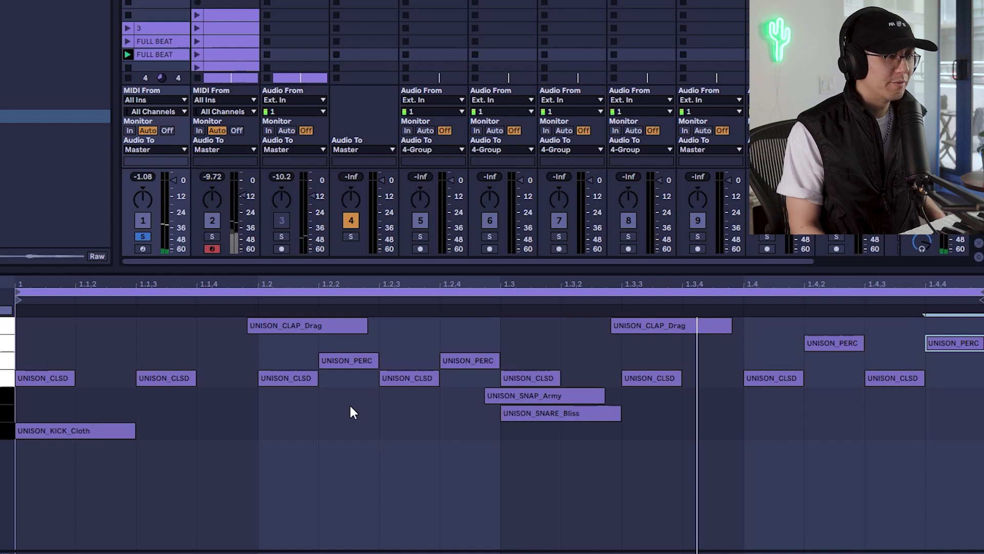
Step: Set the velocity of the percussion notes at 1.2.2 and 1.4.2 to 80 and choose a groove for the FULL BEAT clip
{"action": "left_click", "coordinate": [348, 368]}
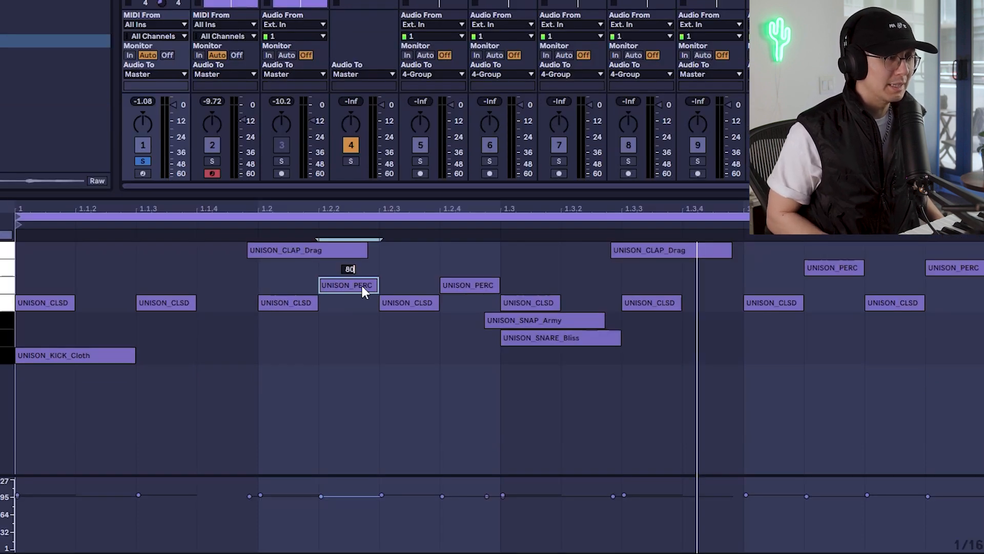
{"action": "left_click", "coordinate": [844, 268]}
{"action": "type", "text": "80"}
{"action": "key", "text": "Return"}
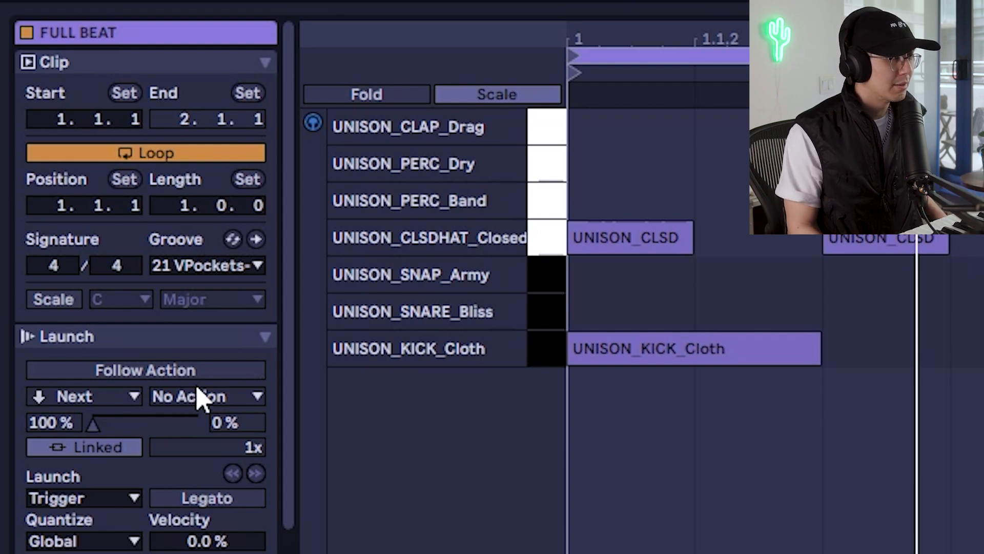
{"action": "left_click", "coordinate": [240, 275]}
{"action": "left_click", "coordinate": [259, 334]}
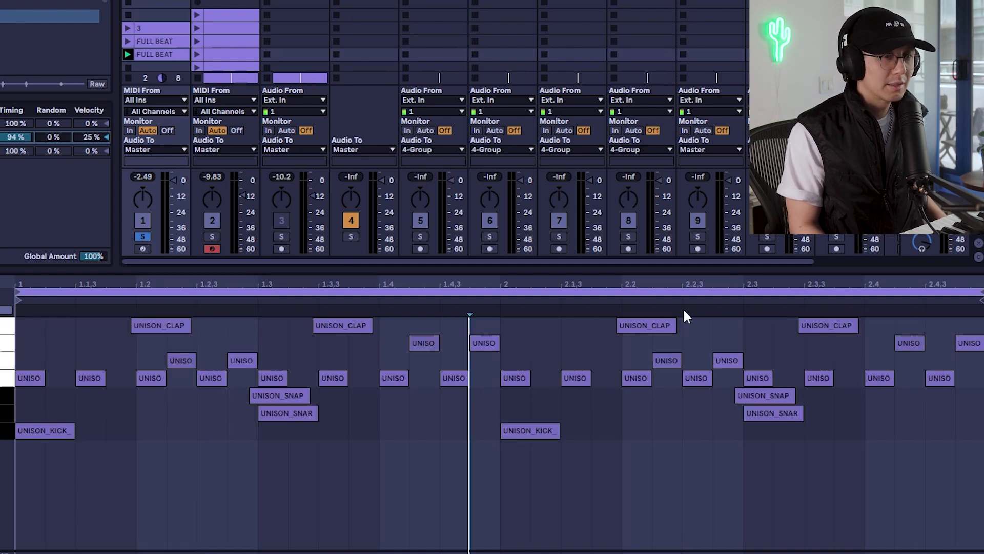
Step: Add a closed hat at 2.4.4 and vary the UNISON_PERC_Dry part by moving its 1.4.4 note to 1.3.4 and adding one at 2.3.4
{"action": "double_click", "coordinate": [971, 379]}
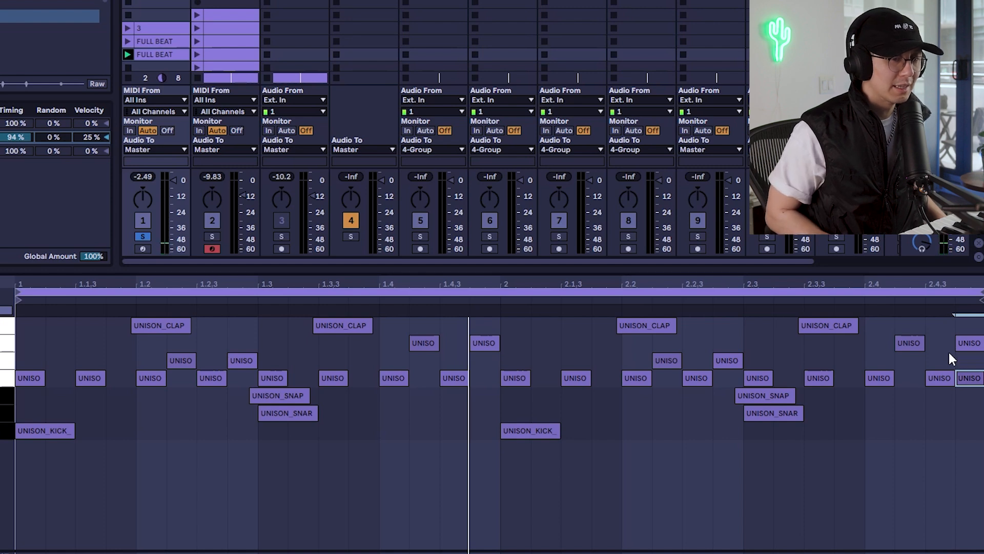
{"action": "key", "text": "space"}
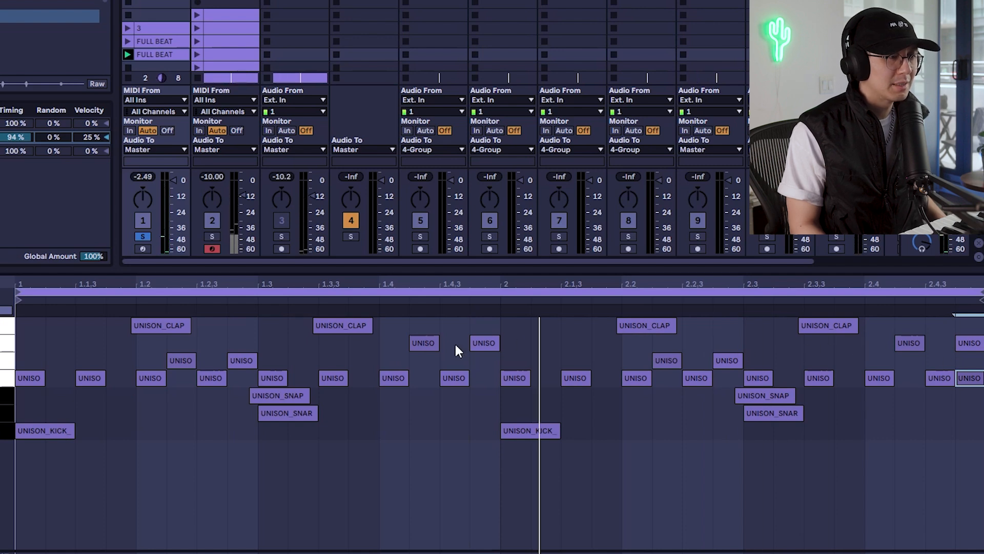
{"action": "left_click_drag", "start_coordinate": [482, 345], "coordinate": [367, 349]}
{"action": "key", "text": "space"}
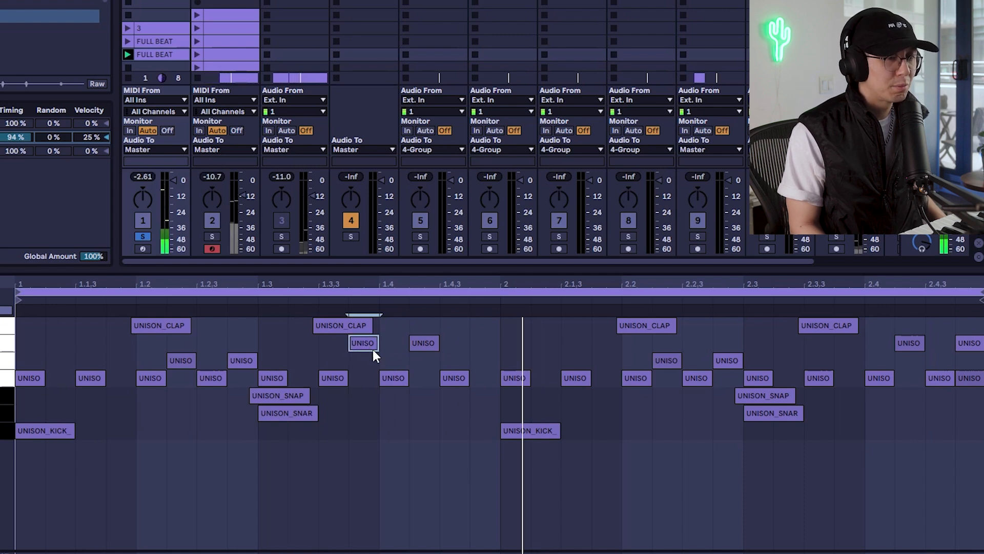
{"action": "double_click", "coordinate": [854, 344]}
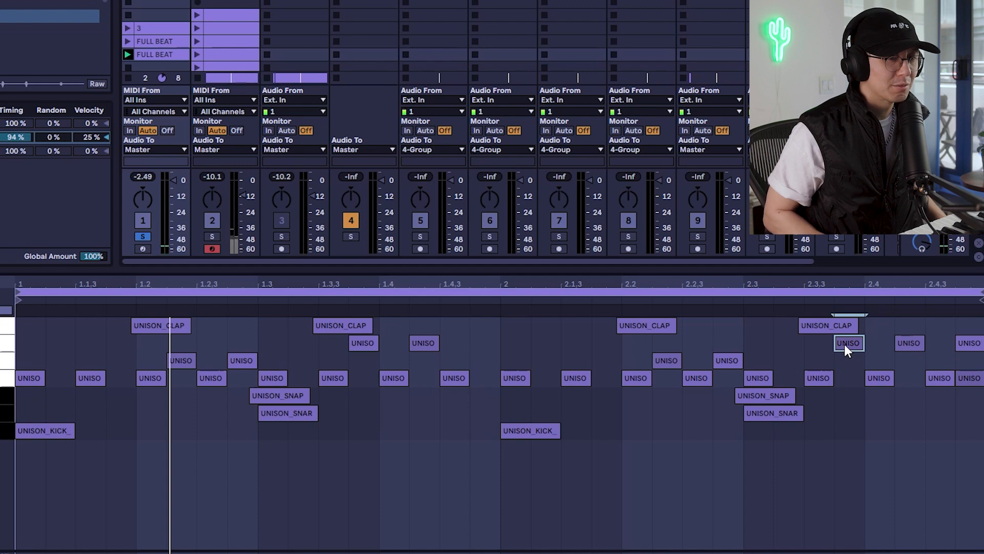
{"action": "left_click", "coordinate": [651, 496]}
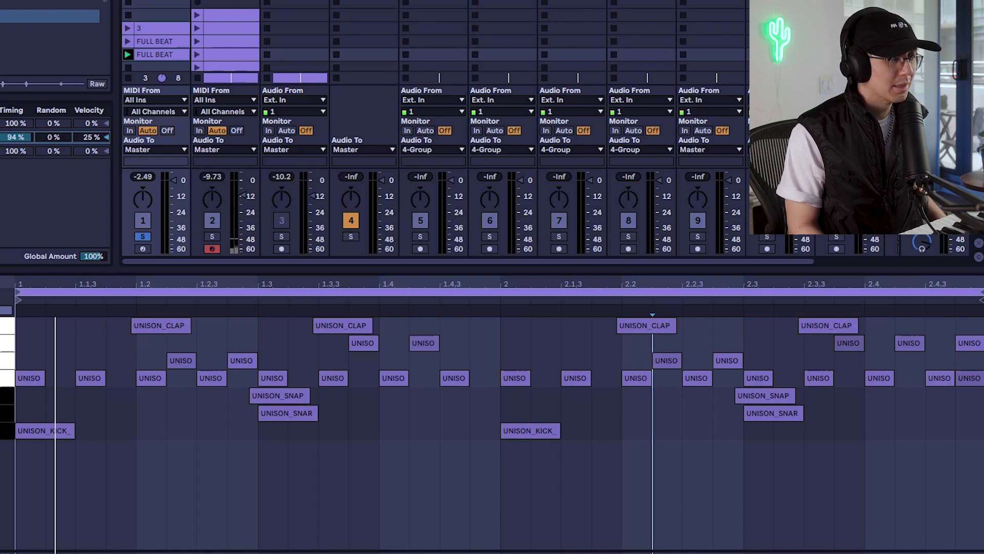
Step: Duplicate the pattern to four bars and draw a 1/32 closed-hat roll across beat 4.4 with rising velocities
{"action": "key", "text": "ctrl+d"}
{"action": "key", "text": "b"}
{"action": "left_click", "coordinate": [939, 379]}
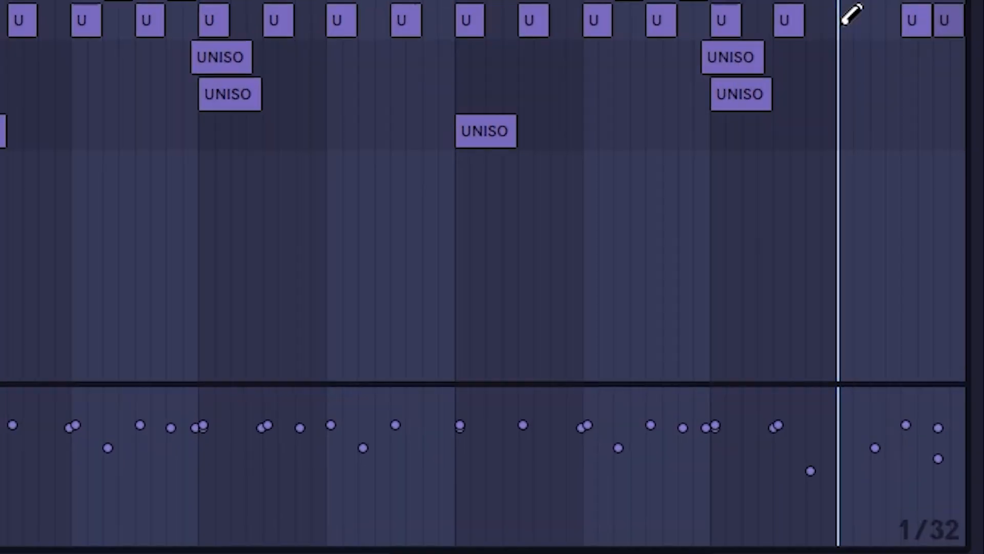
{"action": "left_click_drag", "start_coordinate": [932, 377], "coordinate": [971, 376]}
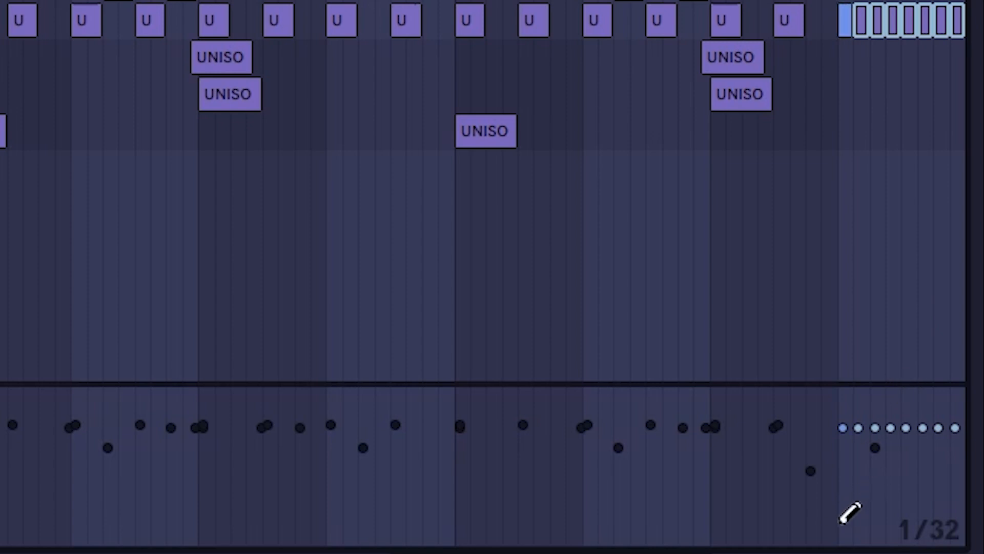
{"action": "left_click_drag", "start_coordinate": [839, 489], "coordinate": [961, 408]}
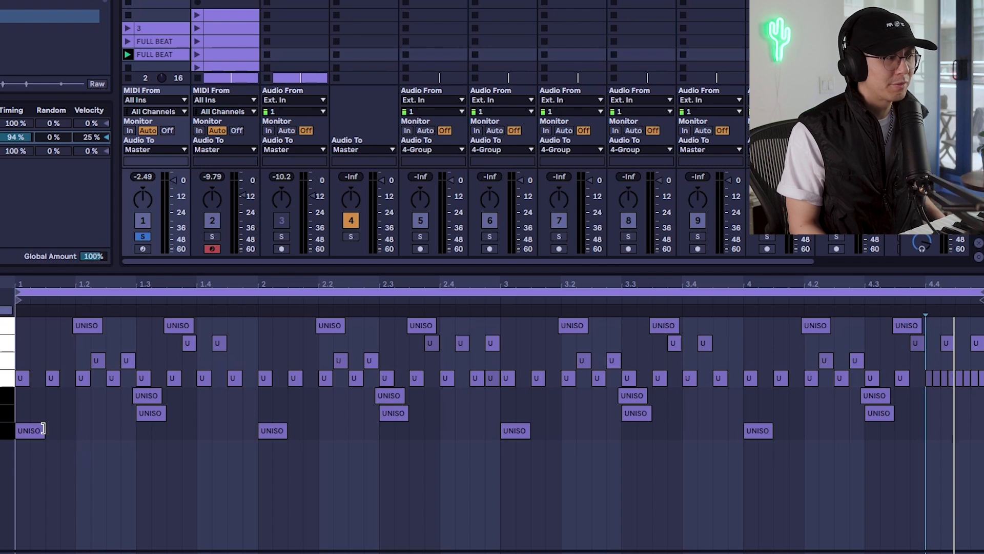
Step: Copy the first kick note to 1.2.3, shorten the clip loop to the first bar and play it
{"action": "left_click_drag", "start_coordinate": [28, 429], "coordinate": [121, 432]}
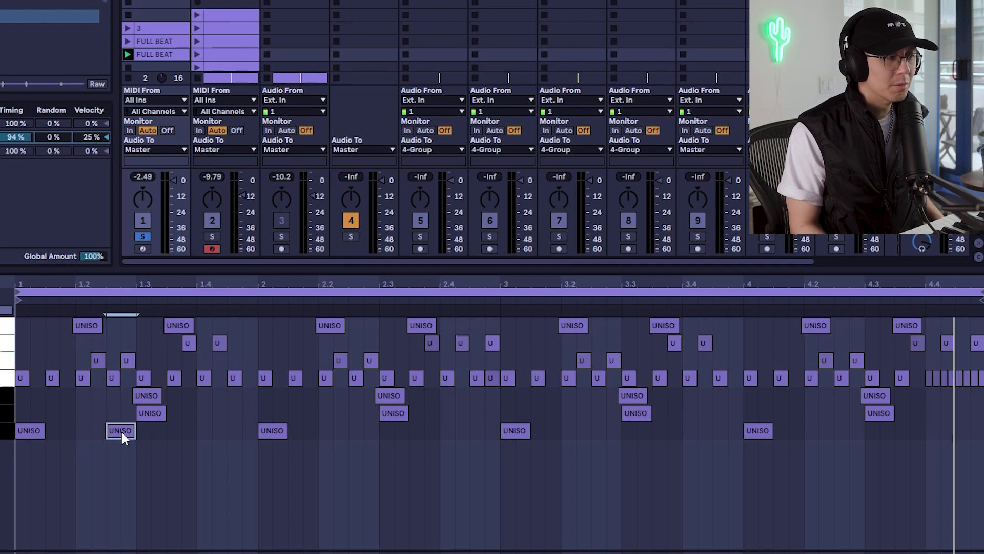
{"action": "key", "text": "space"}
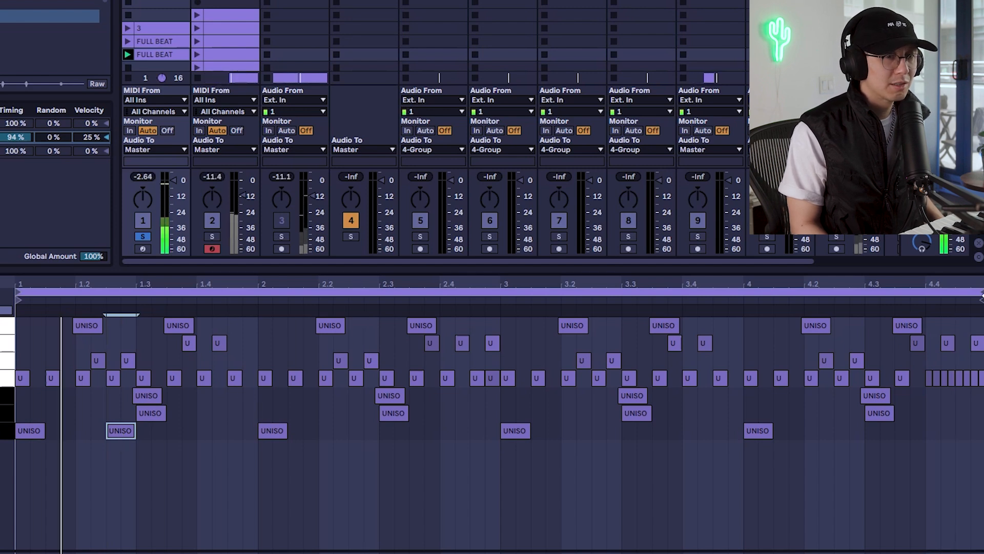
{"action": "left_click_drag", "start_coordinate": [981, 296], "coordinate": [258, 300]}
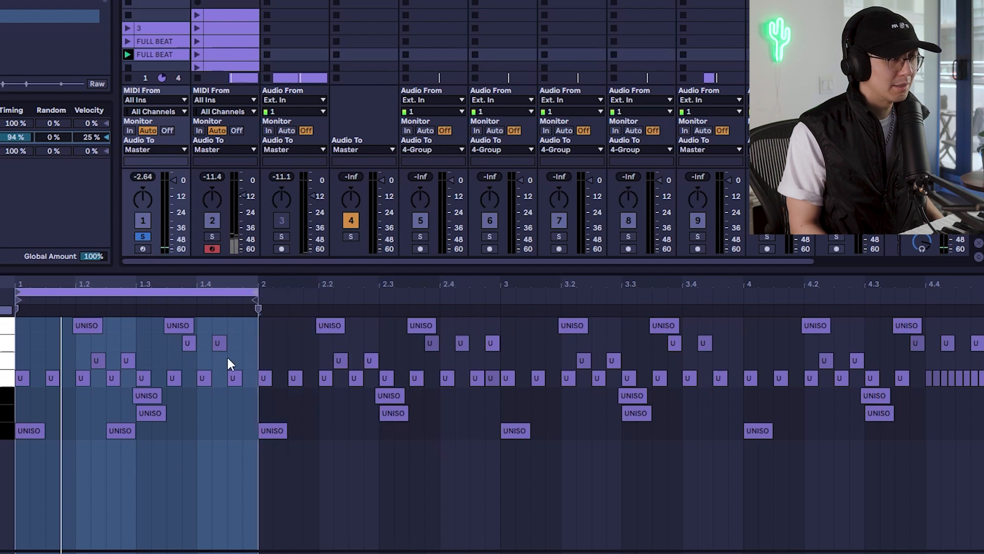
{"action": "left_click", "coordinate": [167, 486]}
{"action": "key", "text": "space"}
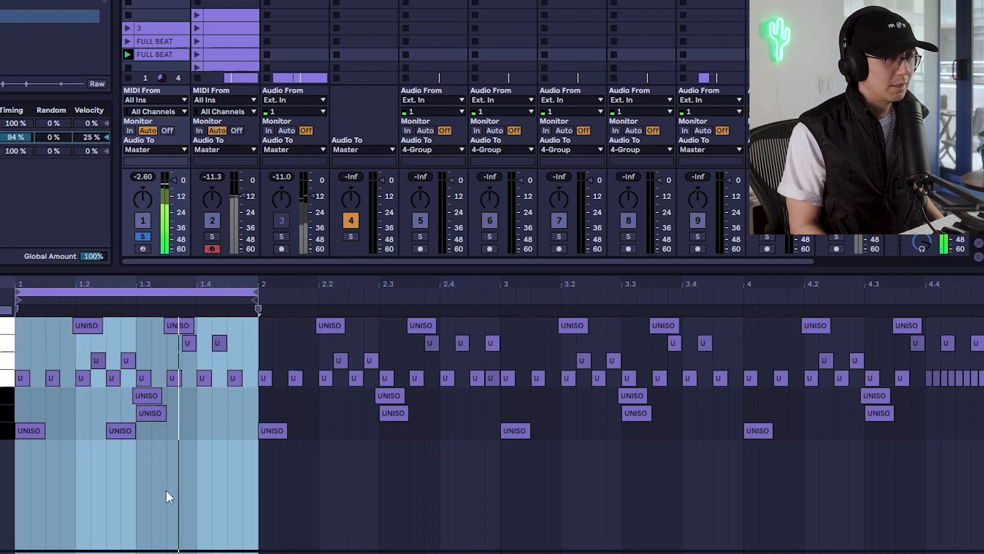
Step: Add a UNISON_KICK_Cloth note at 1.4 and move the kick at 1.2.3 to 1.1.4
{"action": "double_click", "coordinate": [218, 430]}
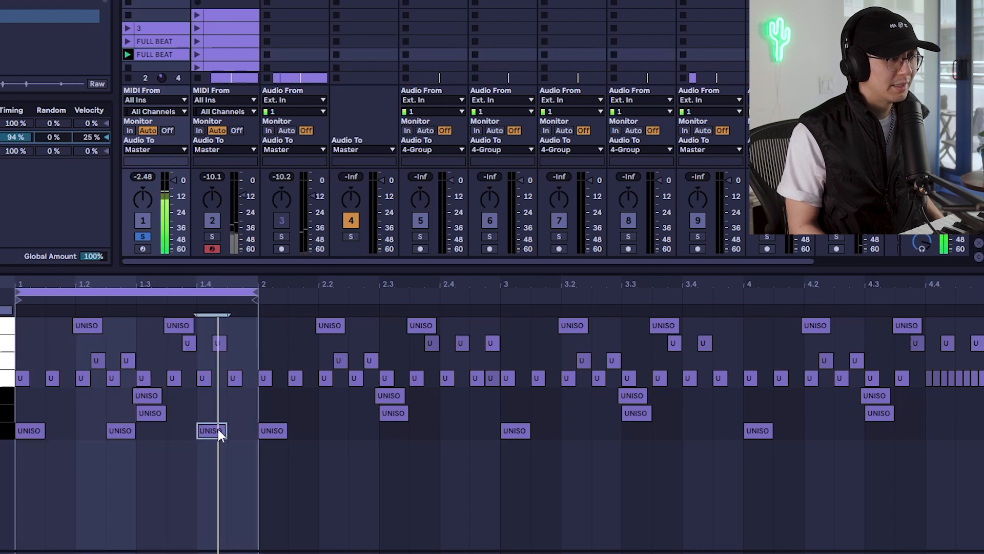
{"action": "left_click", "coordinate": [227, 466]}
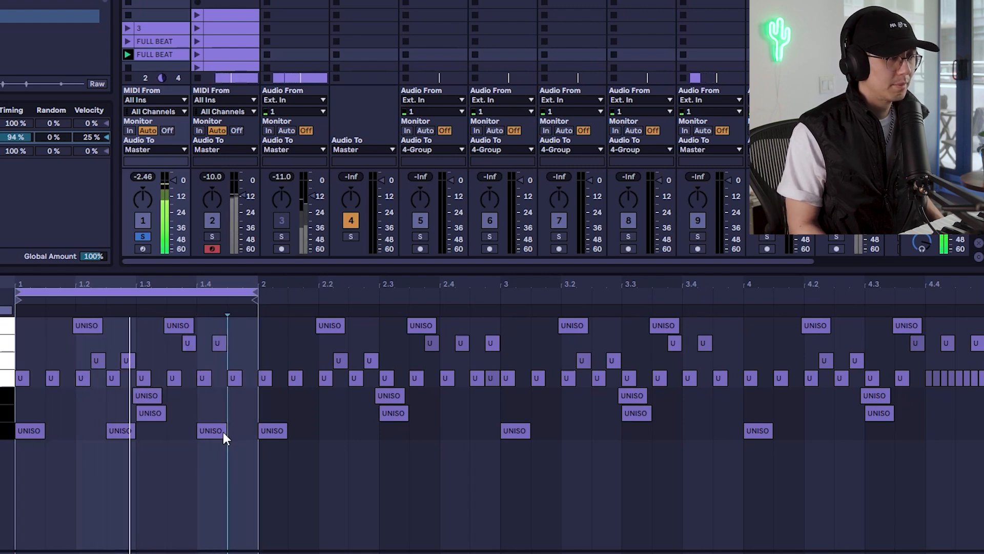
{"action": "left_click", "coordinate": [122, 433]}
{"action": "left_click_drag", "start_coordinate": [122, 432], "coordinate": [77, 434]}
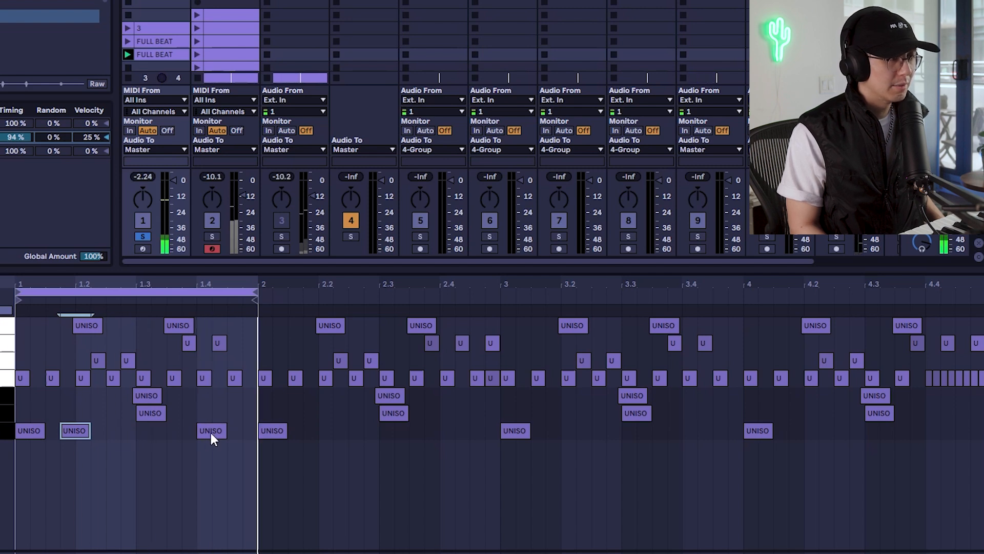
Step: Rearrange the end of bar 1 with kicks at 1.3.4 and 1.4.3, and extend the clip loop back to four bars
{"action": "mouse_move", "coordinate": [211, 433]}
{"action": "left_mouse_down"}
{"action": "mouse_move", "coordinate": [194, 432]}
{"action": "mouse_move", "coordinate": [223, 433]}
{"action": "left_mouse_up"}
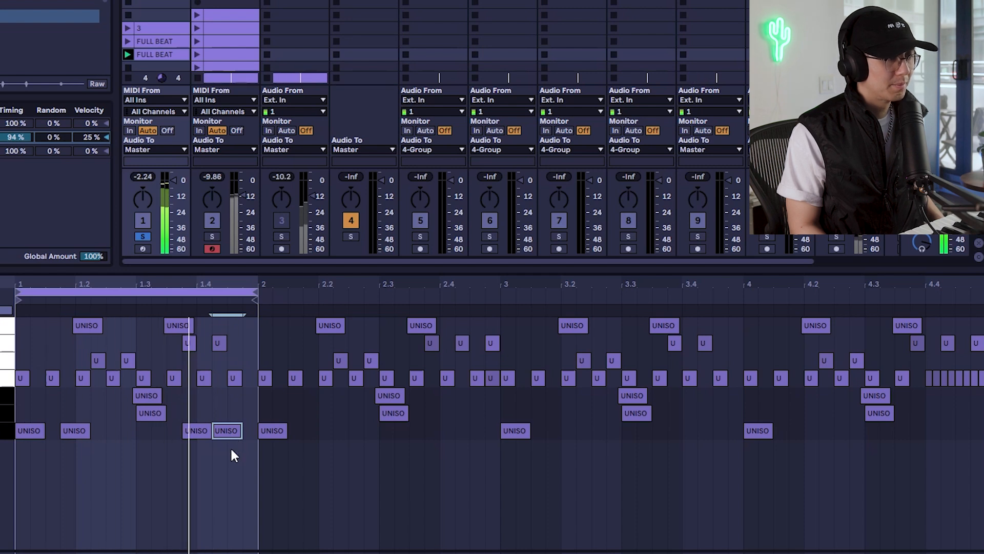
{"action": "left_click_drag", "start_coordinate": [219, 434], "coordinate": [233, 434]}
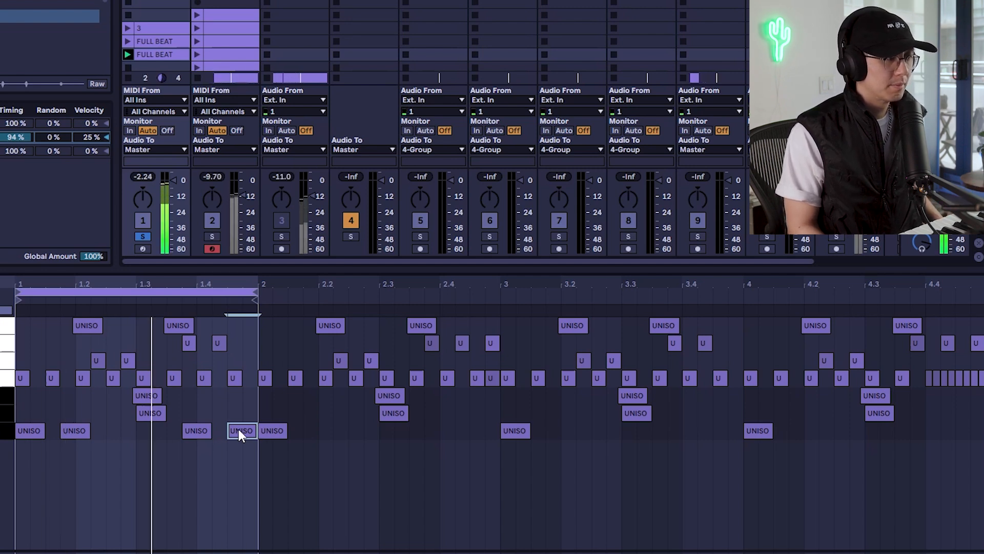
{"action": "left_click_drag", "start_coordinate": [257, 291], "coordinate": [982, 295]}
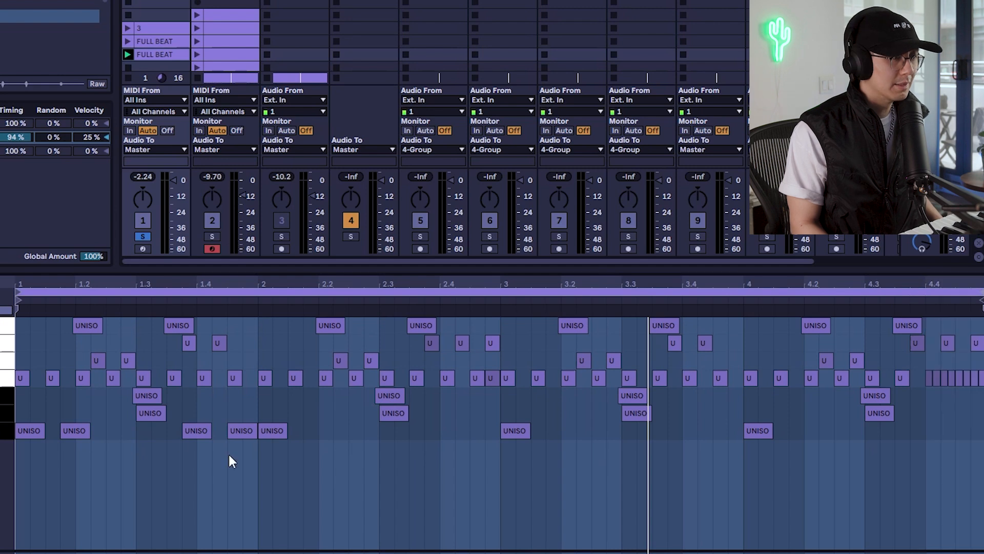
Step: Duplicate the four kicks of bar 1 across bars 2 to 4 and play the clip
{"action": "left_click_drag", "start_coordinate": [249, 448], "coordinate": [20, 429]}
{"action": "key", "text": "ctrl+d"}
{"action": "key", "text": "ctrl+d"}
{"action": "key", "text": "ctrl+d"}
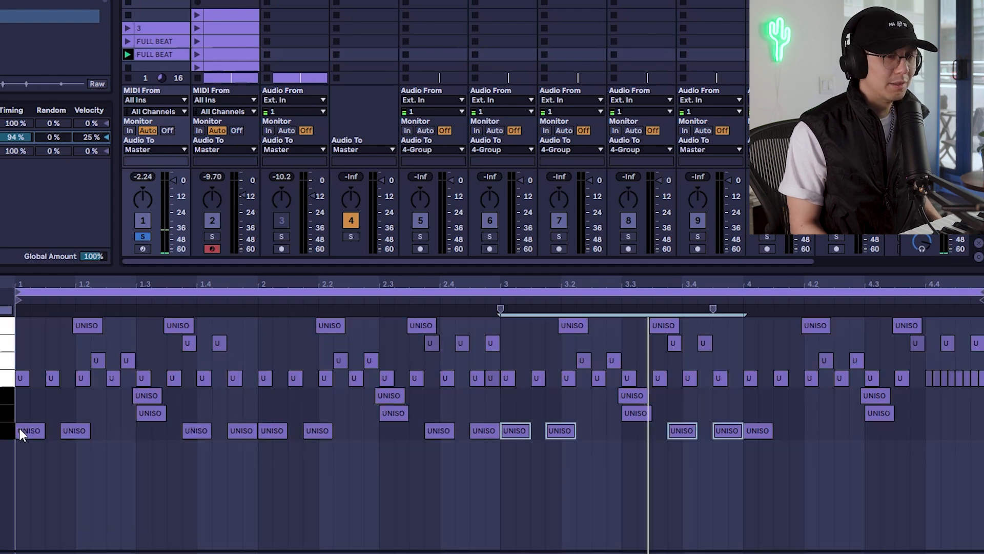
{"action": "key", "text": "space"}
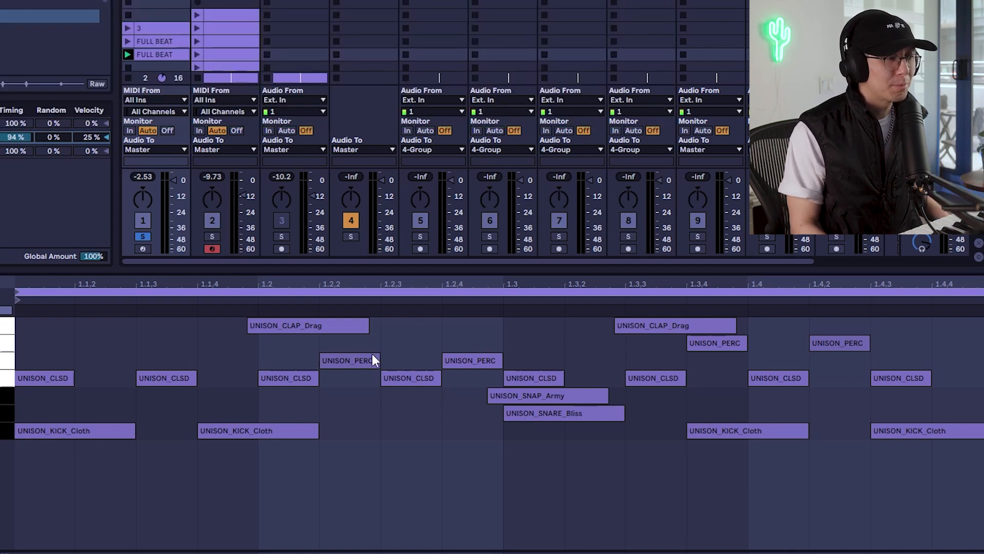
Step: Try a UNISON_PERC note on the kick at 1.1.4, listen to it in the loop and remove it
{"action": "left_click", "coordinate": [232, 435]}
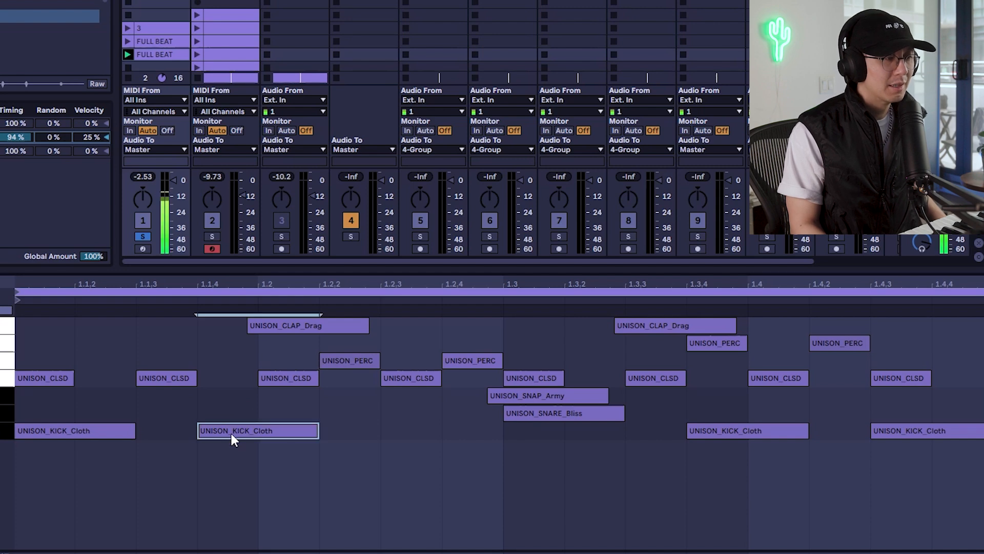
{"action": "double_click", "coordinate": [233, 360]}
{"action": "key", "text": "space"}
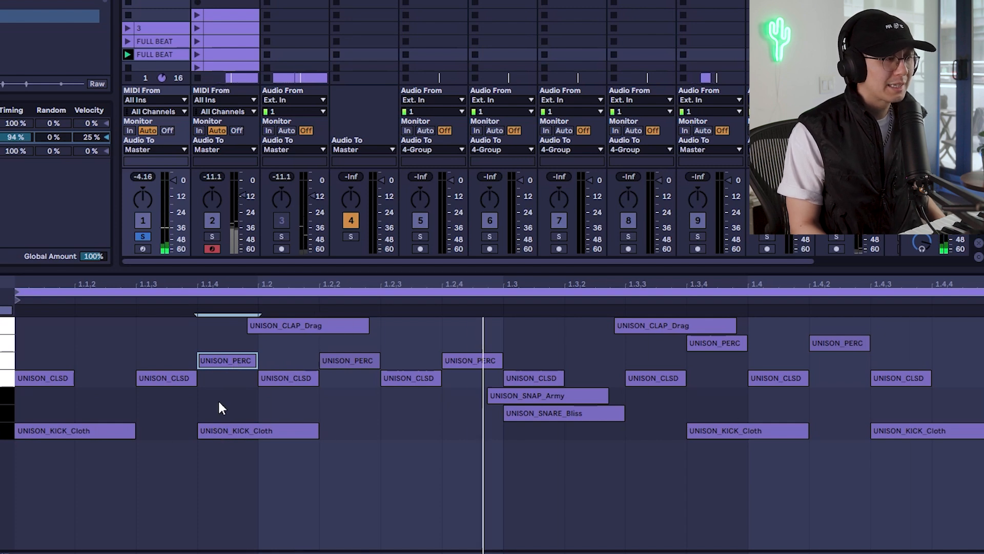
{"action": "double_click", "coordinate": [223, 361]}
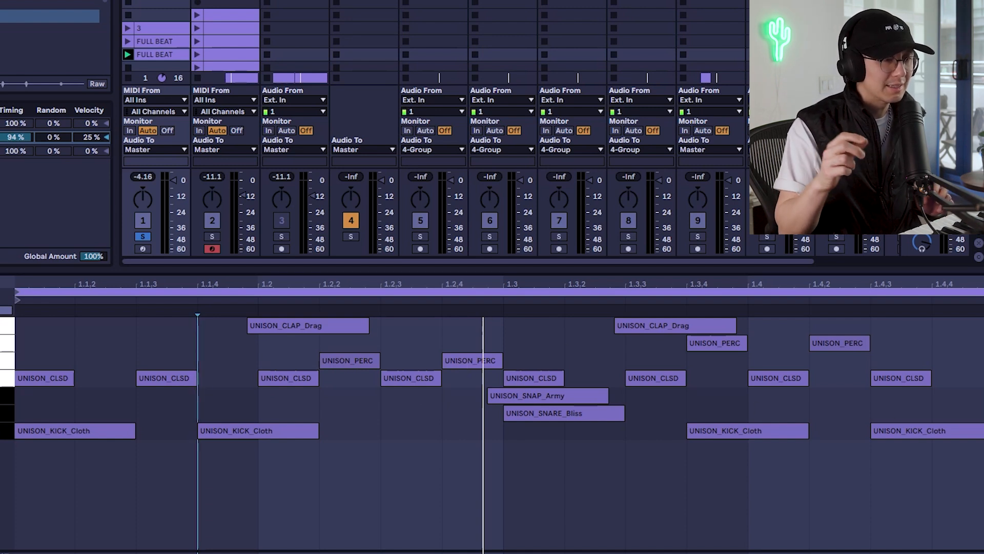
{"action": "key", "text": "space"}
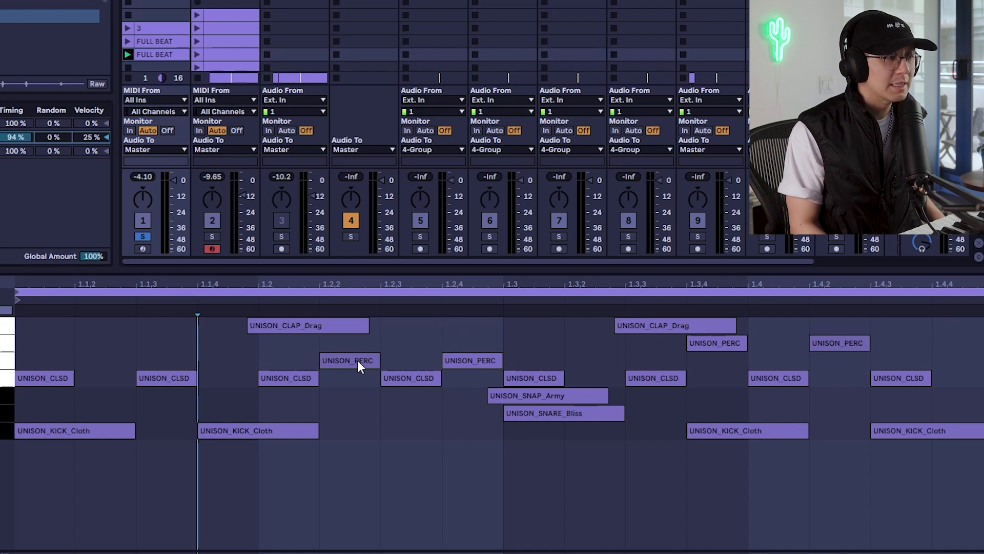
Step: Add UNISON_PERC notes at 1.1.2 and 1.1.4, placing the 1.1.4 note one row higher on the other percussion sound
{"action": "double_click", "coordinate": [117, 360]}
{"action": "double_click", "coordinate": [221, 361]}
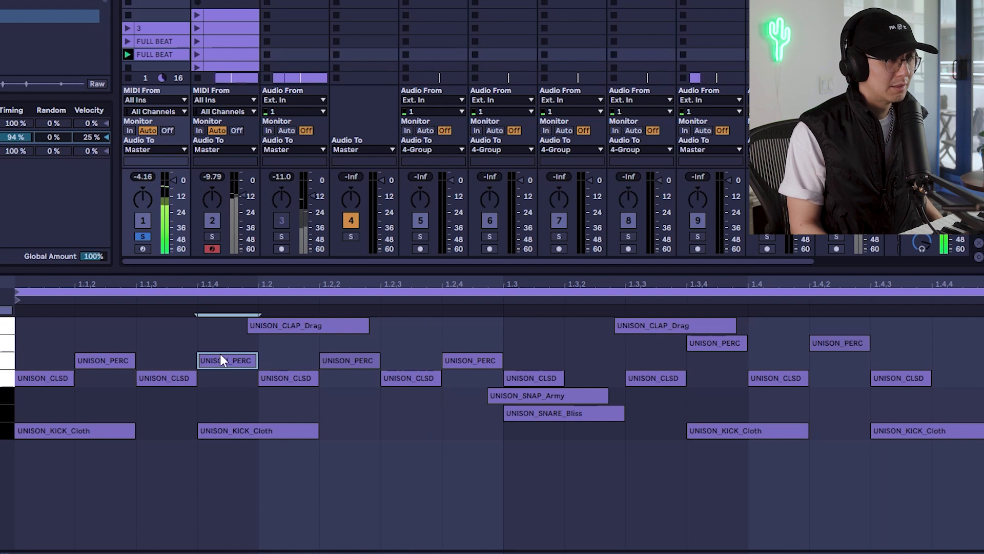
{"action": "left_click", "coordinate": [117, 359]}
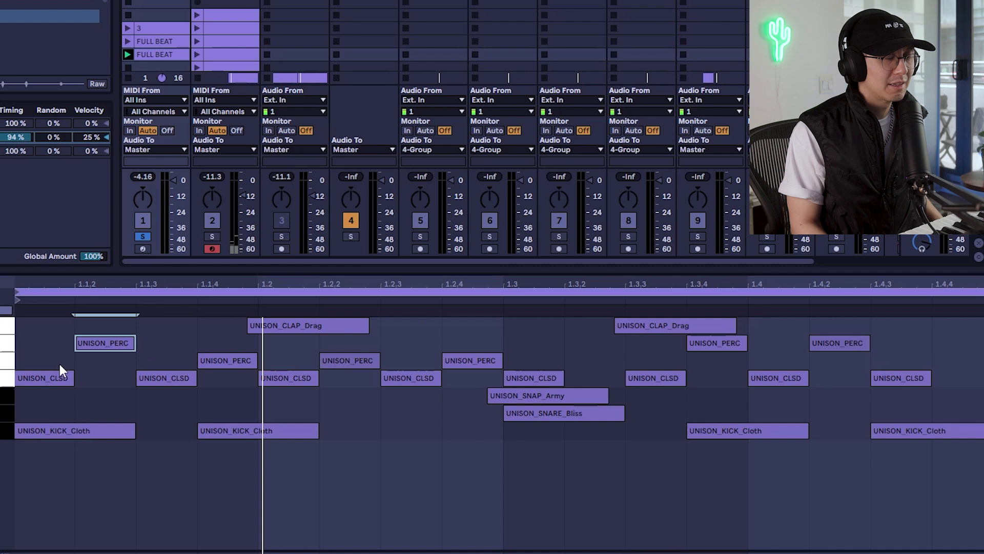
{"action": "left_click_drag", "start_coordinate": [230, 364], "coordinate": [180, 343]}
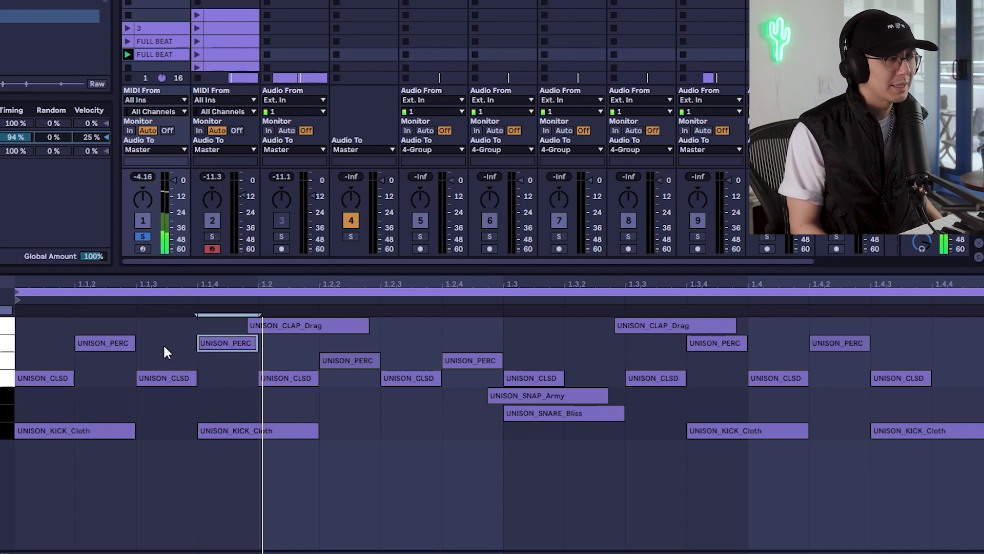
{"action": "left_click_drag", "start_coordinate": [112, 340], "coordinate": [109, 361]}
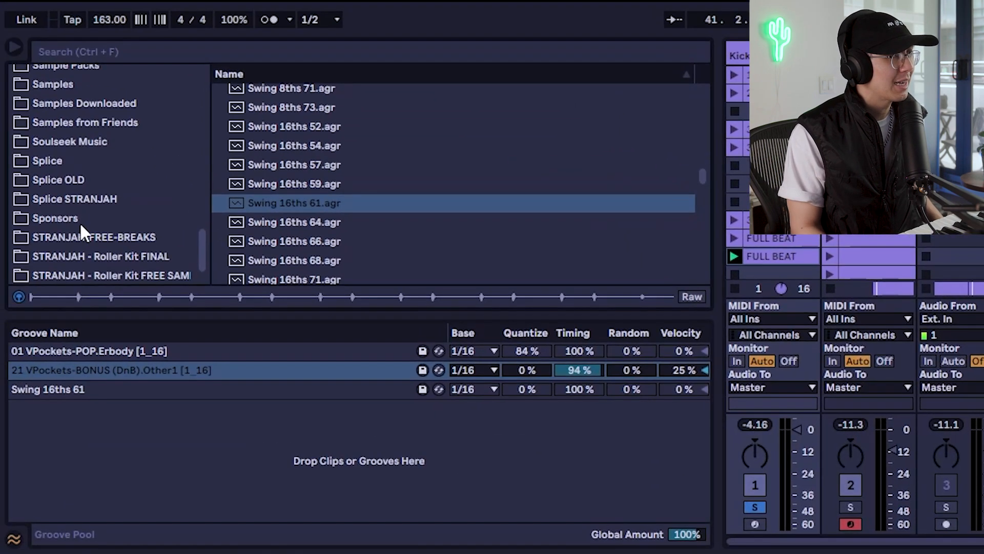
Step: Open the Percs folder in the Sponsors library and audition percussion samples such as Boolin, Bored, Bubba and Bop
{"action": "left_click", "coordinate": [28, 194]}
{"action": "left_click", "coordinate": [232, 197]}
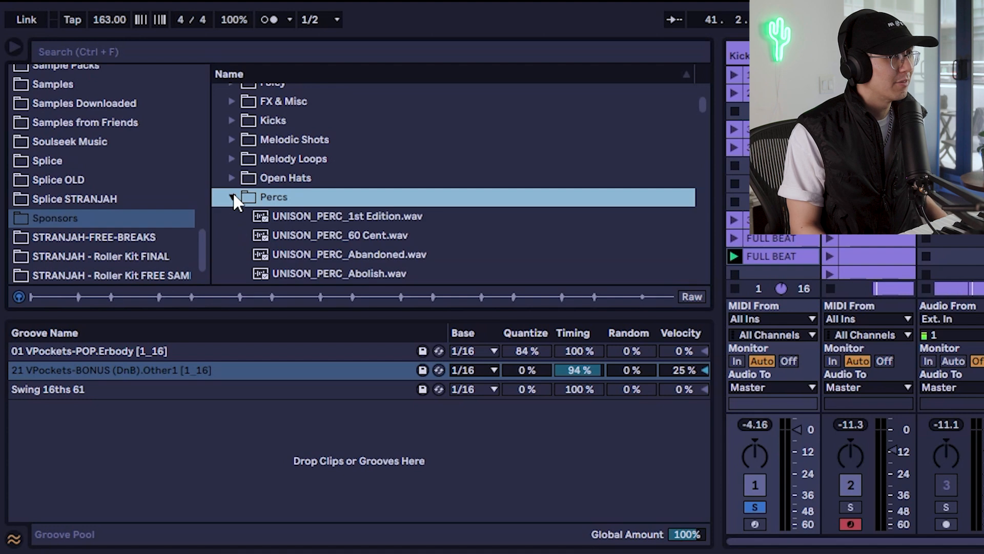
{"action": "key", "text": "ctrl+alt+l"}
{"action": "left_click", "coordinate": [353, 295]}
{"action": "scroll", "coordinate": [359, 300], "scroll_direction": "down", "scroll_amount": 3}
{"action": "left_click", "coordinate": [360, 304]}
{"action": "left_click", "coordinate": [363, 343]}
{"action": "left_click", "coordinate": [359, 362]}
{"action": "left_click", "coordinate": [361, 323]}
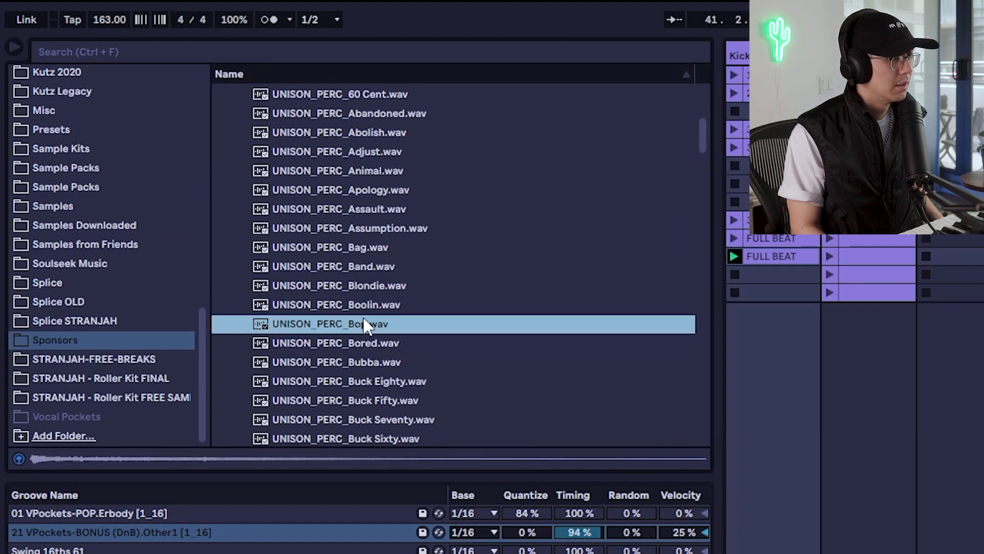
Step: Audition more UNISON_PERC samples, from Bubba and the Buck sounds through Cardio, Cathedral, Chase and Ciggie
{"action": "left_click", "coordinate": [328, 361]}
{"action": "left_click", "coordinate": [365, 381]}
{"action": "left_click", "coordinate": [376, 402]}
{"action": "scroll", "coordinate": [384, 374], "scroll_direction": "down", "scroll_amount": 3}
{"action": "left_click", "coordinate": [374, 357]}
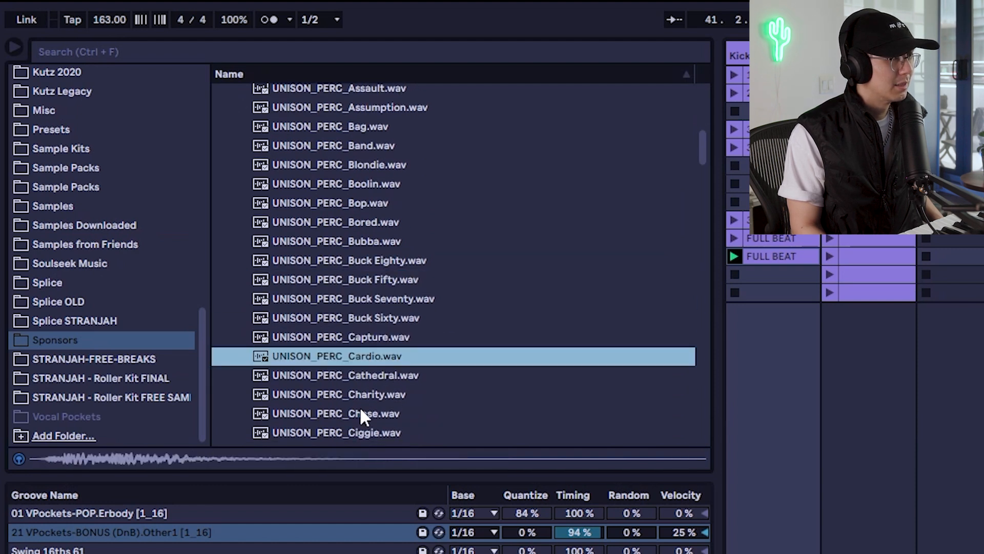
{"action": "left_click", "coordinate": [363, 377]}
{"action": "scroll", "coordinate": [392, 371], "scroll_direction": "down", "scroll_amount": 3}
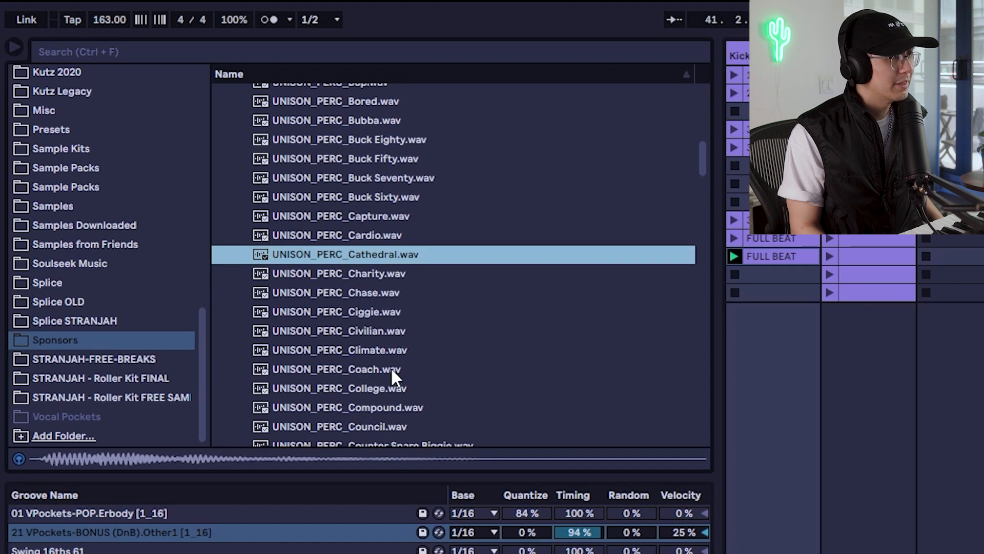
{"action": "left_click", "coordinate": [364, 292]}
{"action": "left_click", "coordinate": [390, 311]}
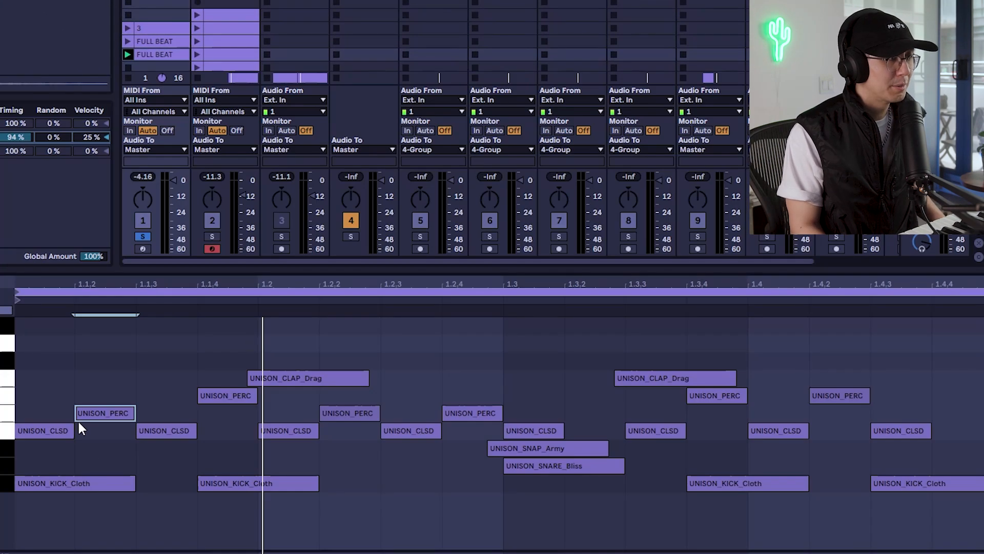
Step: Move the 1.1.2 percussion note to the highest used row and add another percussion note at 1.4.4, one row lower
{"action": "left_click_drag", "start_coordinate": [108, 413], "coordinate": [116, 324]}
{"action": "key", "text": "space"}
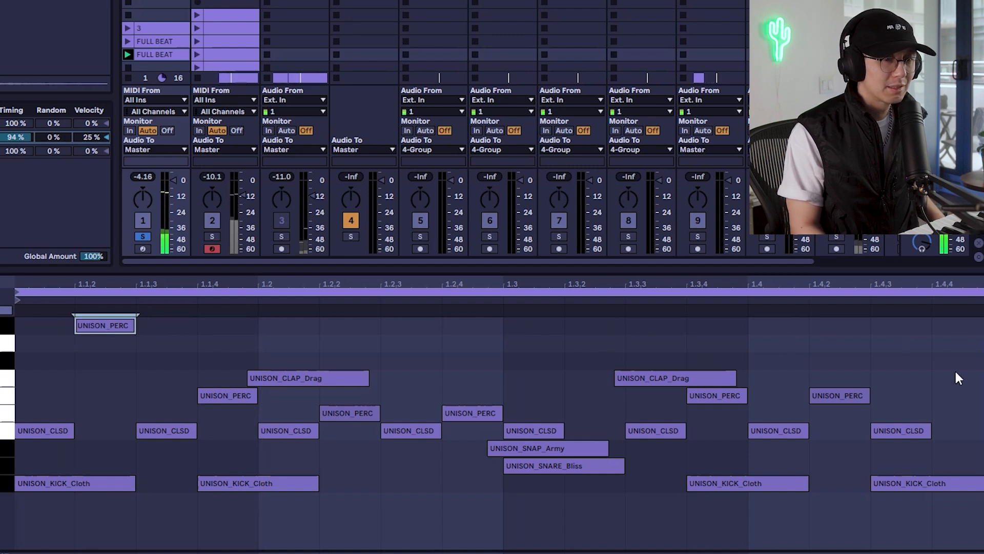
{"action": "double_click", "coordinate": [952, 322]}
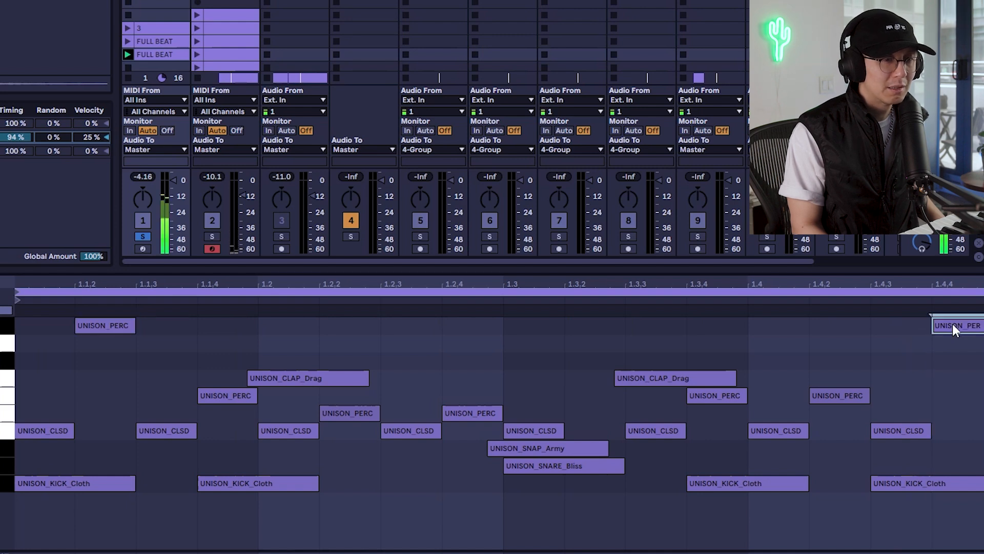
{"action": "left_click_drag", "start_coordinate": [952, 324], "coordinate": [953, 337]}
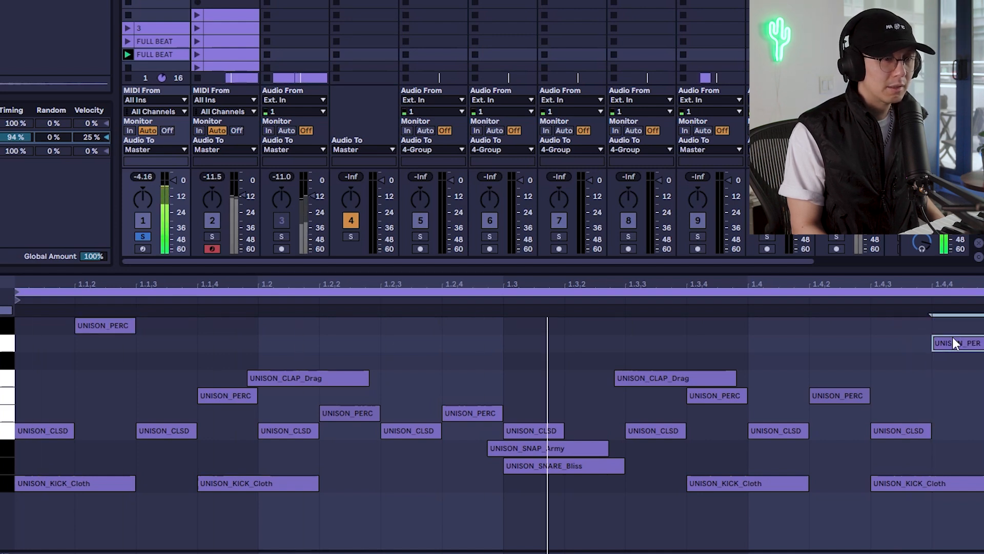
Step: Shorten bar 1's kick notes and the snare note at 1.3 to one sixteenth and play the clip
{"action": "left_click_drag", "start_coordinate": [75, 464], "coordinate": [933, 509]}
{"action": "left_click_drag", "start_coordinate": [626, 467], "coordinate": [564, 467]}
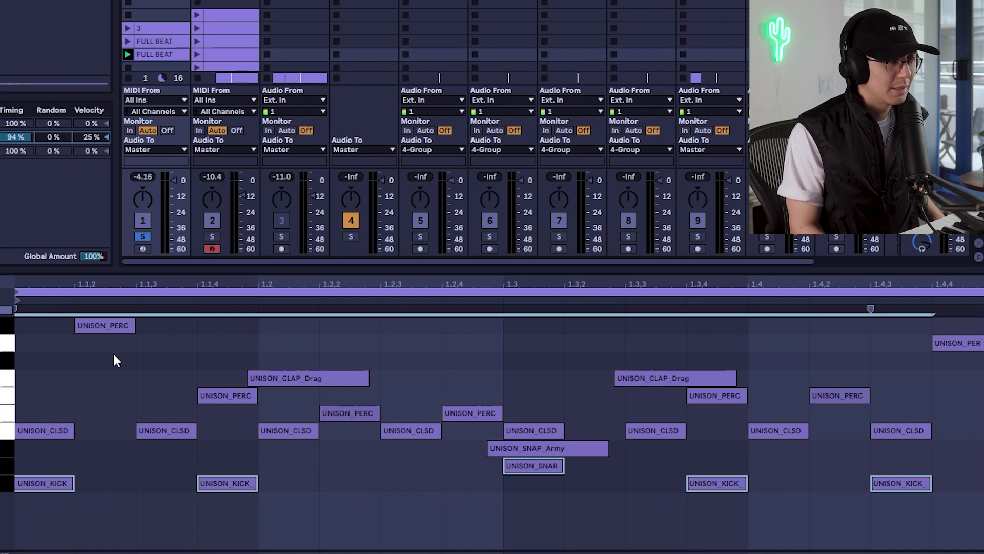
{"action": "key", "text": "space"}
Step: Try the 1.1.2 percussion note on other drum rows and move the 1.4.4 note down to the UNISON_CLAP_Drag row
{"action": "left_click_drag", "start_coordinate": [102, 331], "coordinate": [97, 358]}
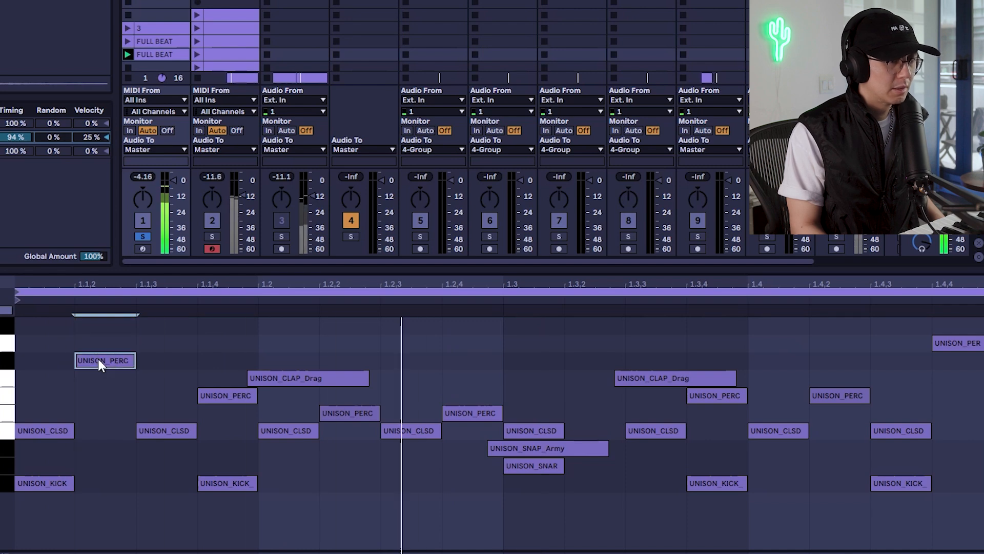
{"action": "key", "text": "ctrl+z"}
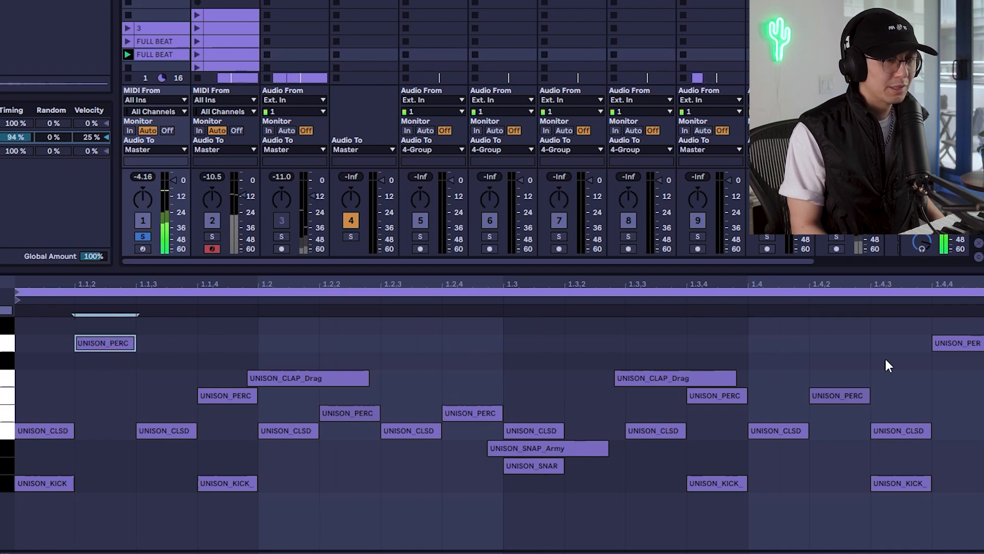
{"action": "left_click_drag", "start_coordinate": [946, 341], "coordinate": [945, 378]}
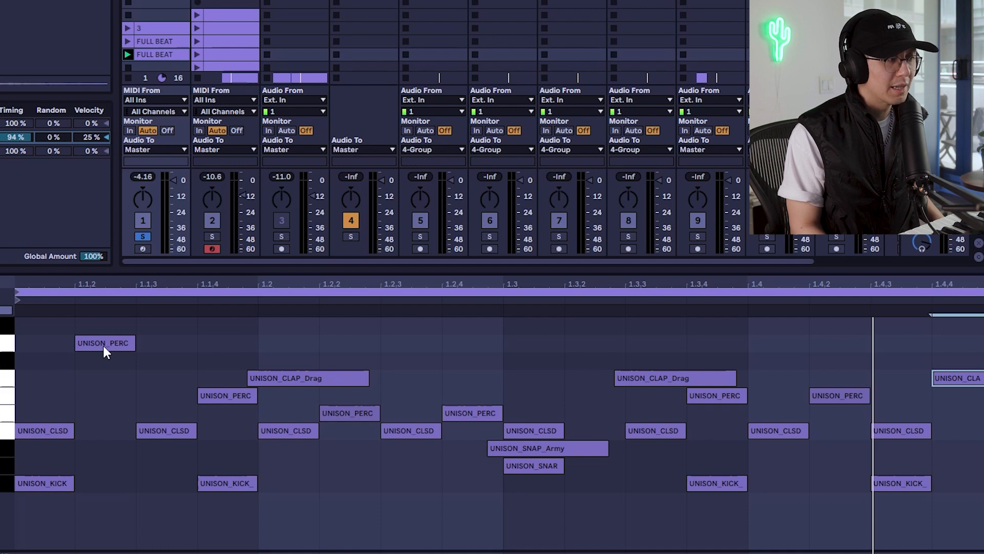
Step: Remove the percussion note at 1.1.2 and check the loop's playback
{"action": "left_click_drag", "start_coordinate": [102, 344], "coordinate": [125, 337]}
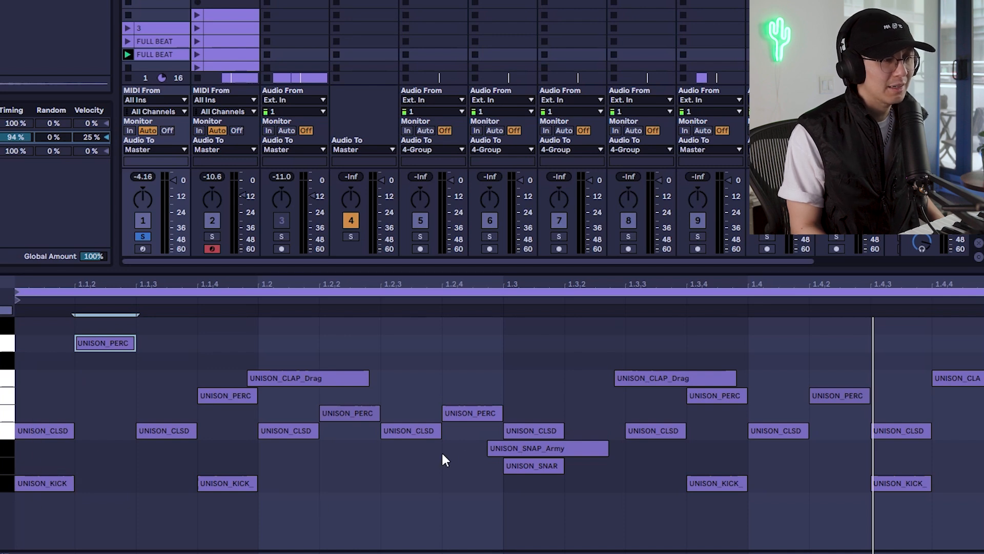
{"action": "double_click", "coordinate": [110, 343]}
{"action": "key", "text": "space"}
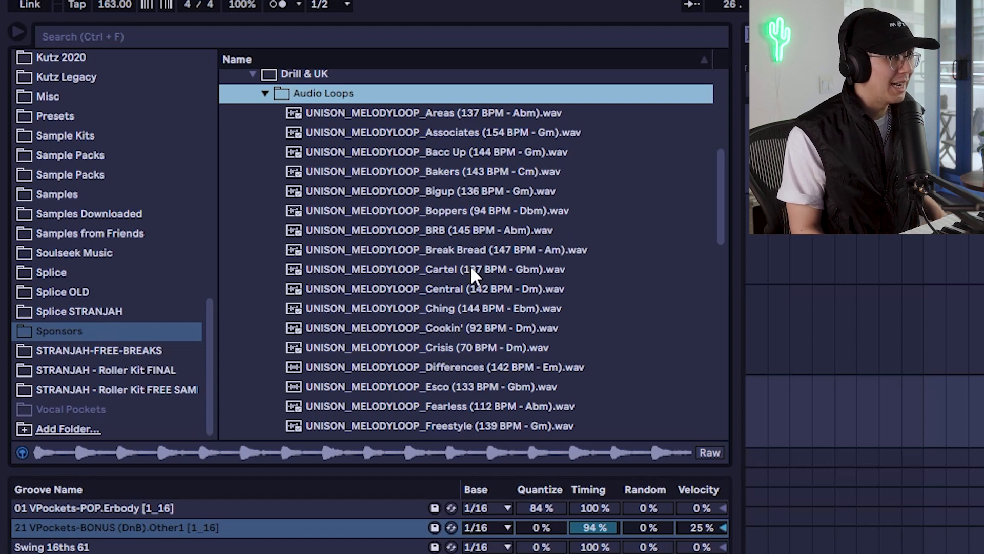
Step: Audition the Drill & UK Crisis (70 BPM - Dm) melody loop and its Choir, Dilruba, Synth Brass and Synth String stems
{"action": "left_click", "coordinate": [464, 347]}
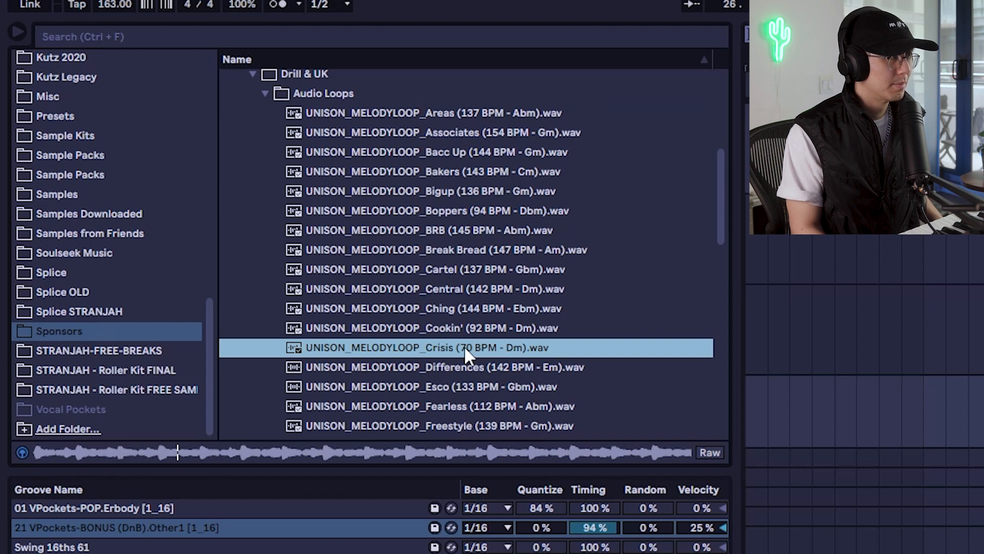
{"action": "left_click", "coordinate": [253, 74]}
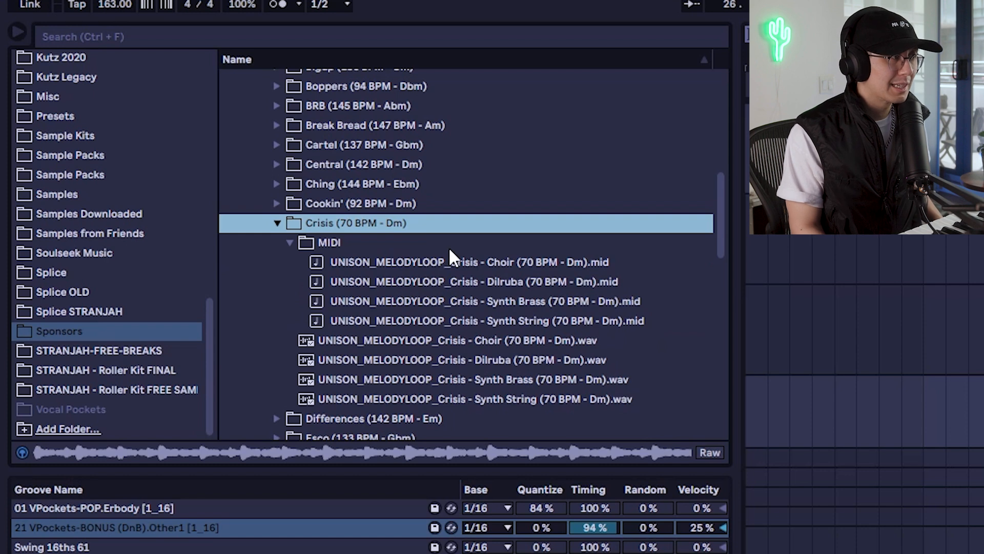
{"action": "left_click", "coordinate": [481, 341]}
{"action": "left_click", "coordinate": [507, 361]}
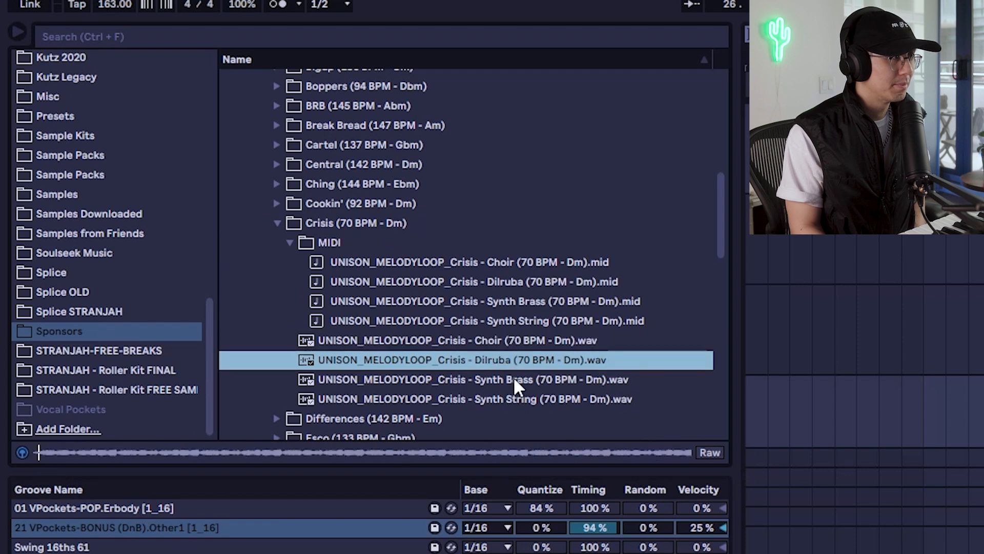
{"action": "left_click", "coordinate": [514, 380]}
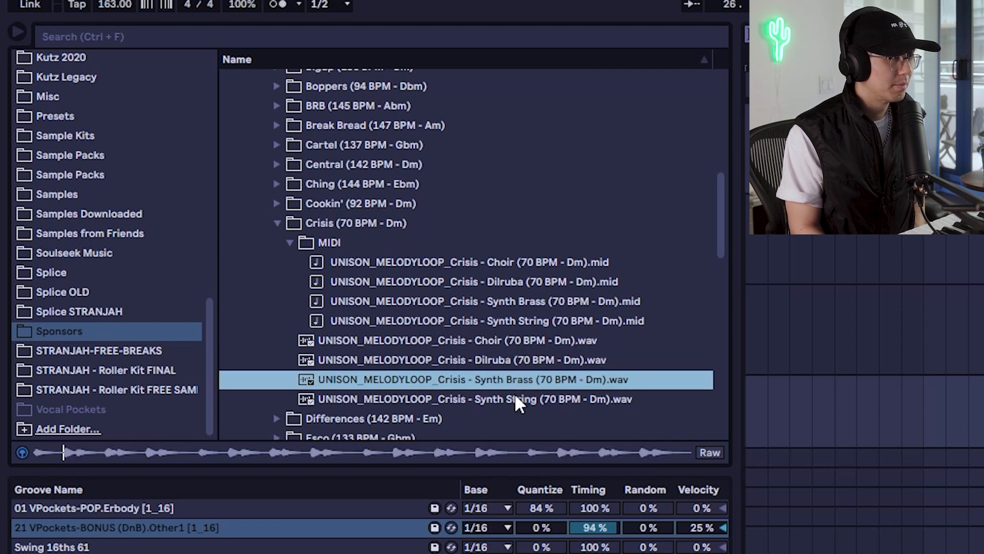
{"action": "left_click", "coordinate": [514, 399]}
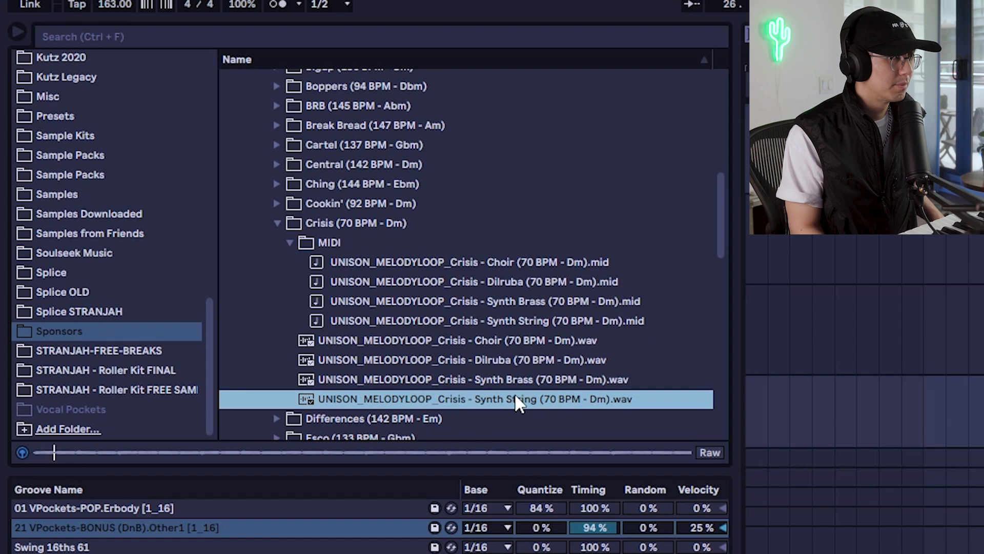
Step: Place the four Crisis WAV stems on tracks 5 to 8 of the 4 Group at bar 25, then solo and play the group
{"action": "left_click", "coordinate": [486, 340], "text": "shift"}
{"action": "left_click_drag", "start_coordinate": [487, 340], "coordinate": [967, 398]}
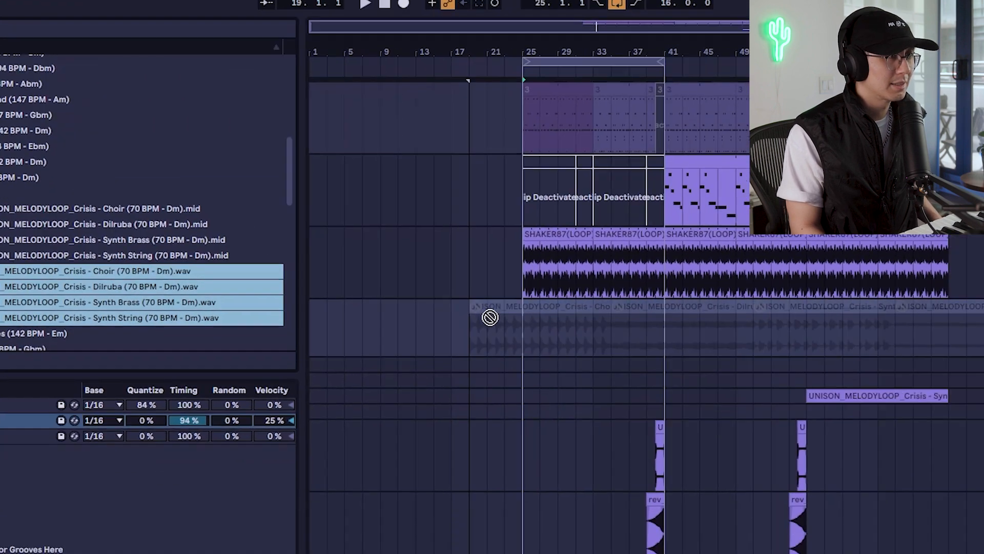
{"action": "left_click_drag", "start_coordinate": [490, 318], "coordinate": [528, 368]}
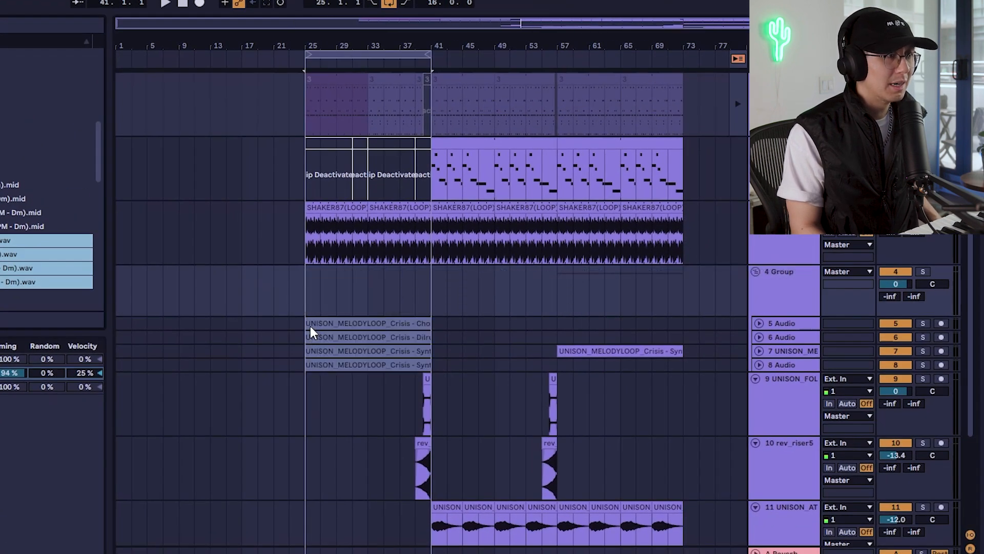
{"action": "left_click", "coordinate": [922, 270]}
{"action": "key", "text": "space"}
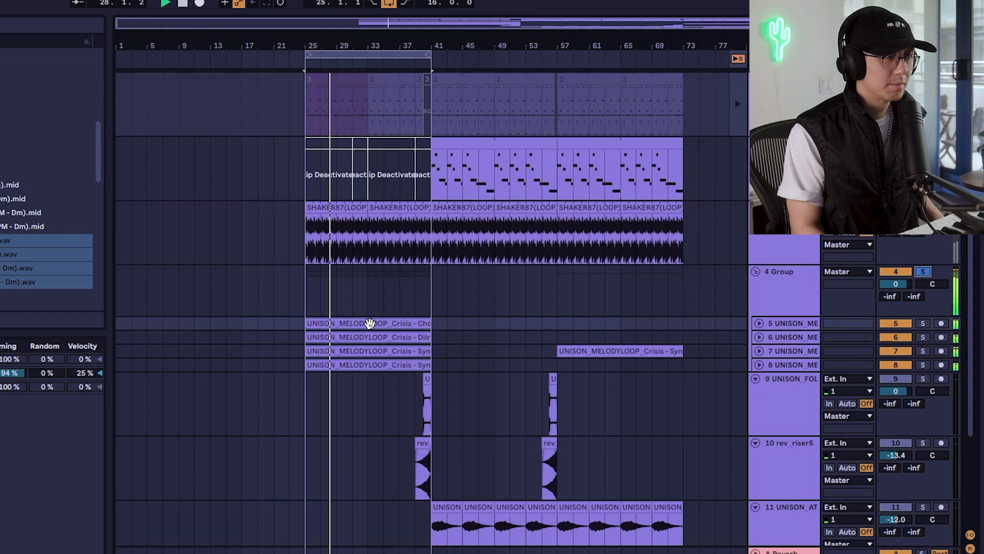
Step: Transpose the Crisis stem clips at bar 25 by 6 semitones and play the result
{"action": "double_click", "coordinate": [358, 365]}
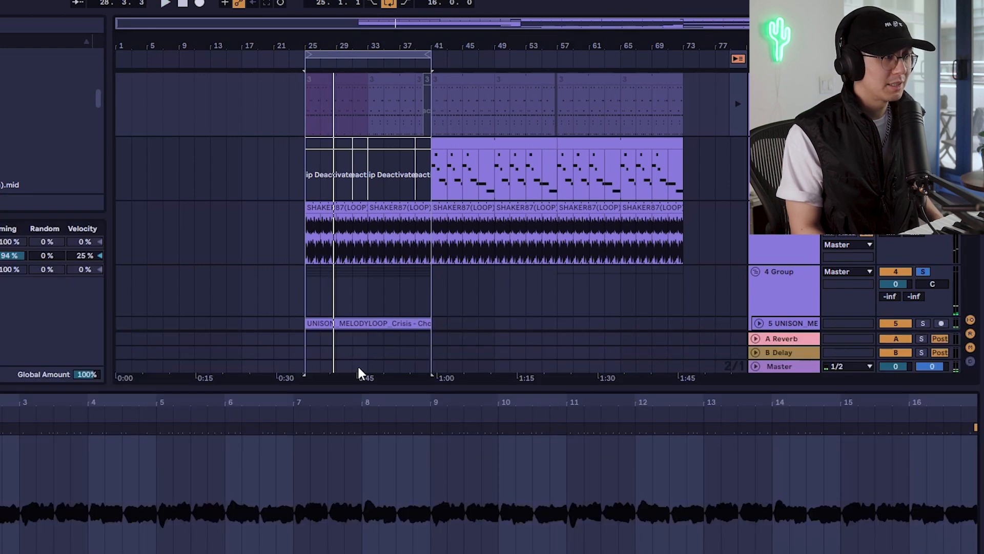
{"action": "scroll", "coordinate": [414, 279], "scroll_direction": "down", "scroll_amount": 1}
{"action": "scroll", "coordinate": [416, 287], "scroll_direction": "down", "scroll_amount": 5}
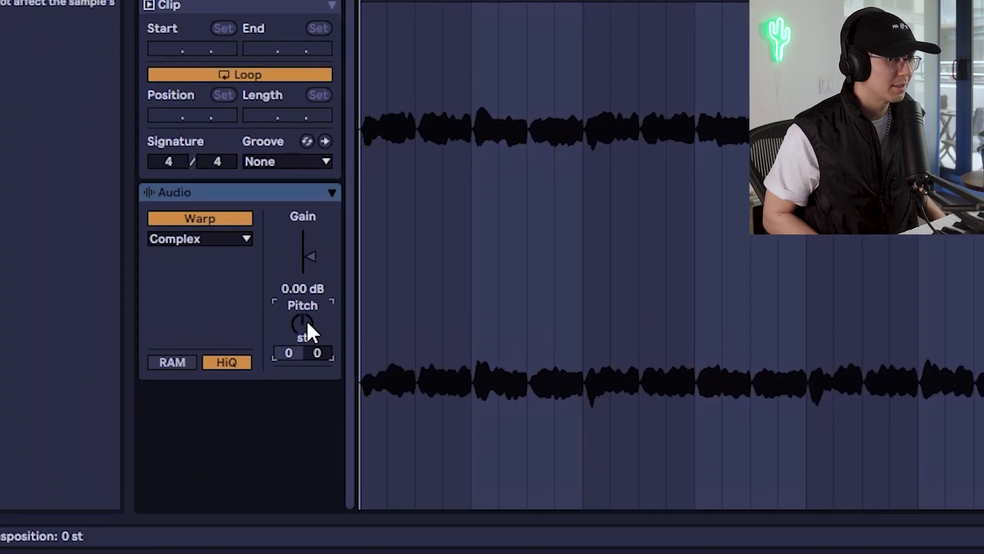
{"action": "type", "text": "6"}
{"action": "key", "text": "Return"}
{"action": "key", "text": "space"}
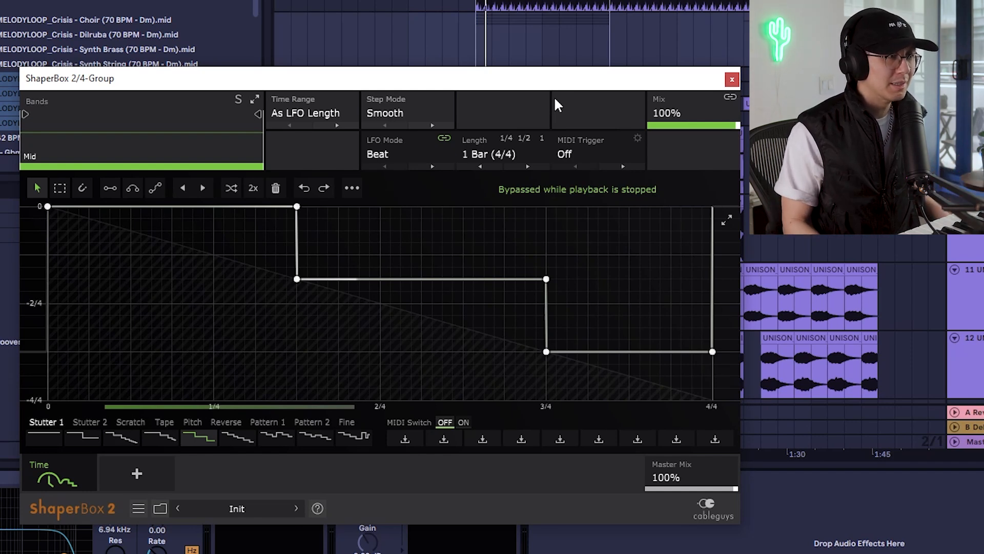
Step: Switch on ShaperBox 2 on the 4 Group and play the group with its stepped time curve
{"action": "left_click_drag", "start_coordinate": [531, 87], "coordinate": [539, 5]}
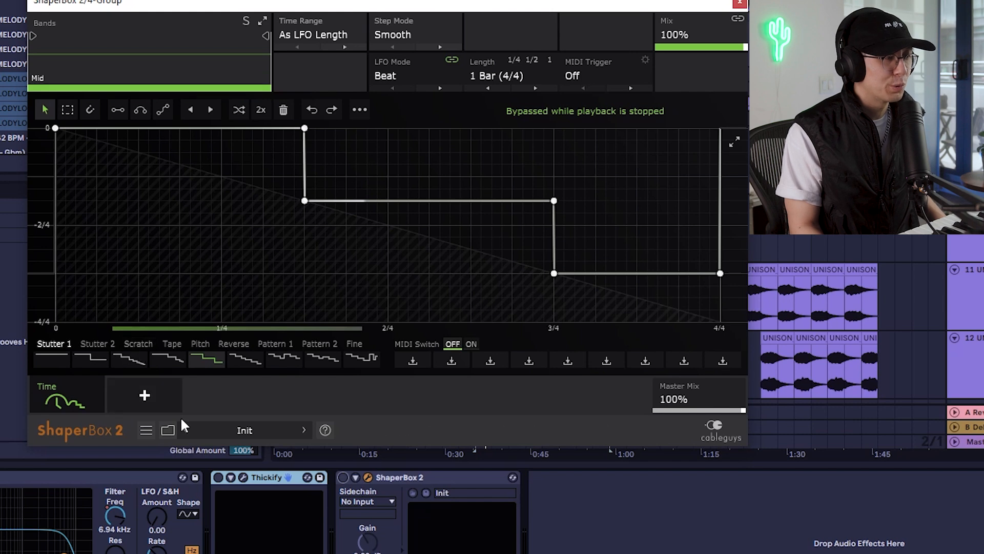
{"action": "left_click", "coordinate": [342, 478]}
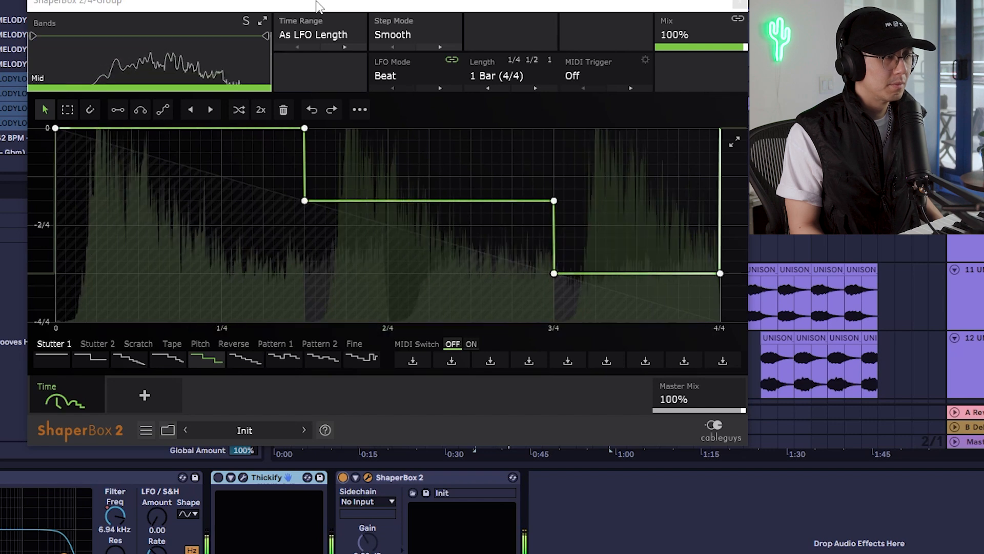
{"action": "left_click", "coordinate": [523, 52]}
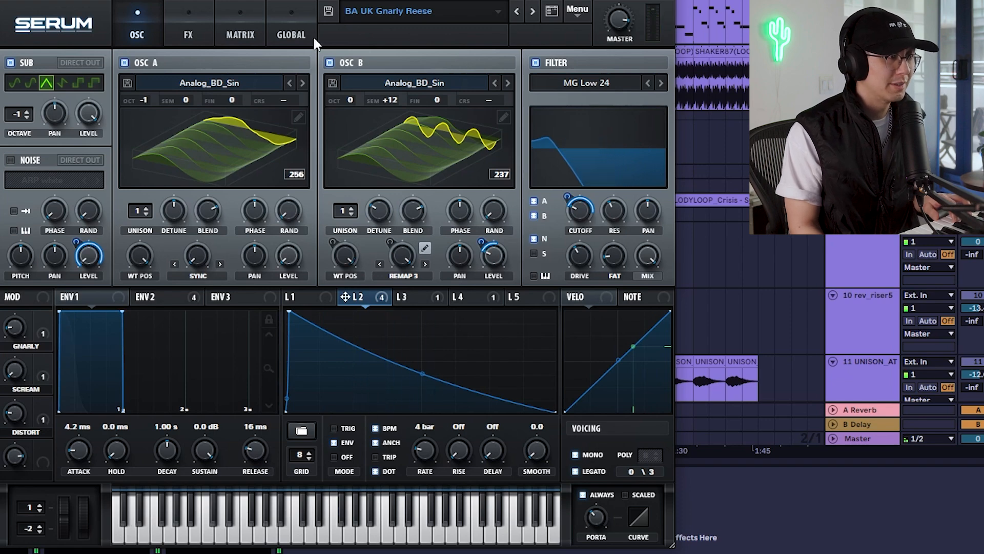
Step: Examine the effects and oscillators of the BA UK Gnarly Reese patch in Serum and the notes of its bass MIDI clip
{"action": "left_click", "coordinate": [188, 31]}
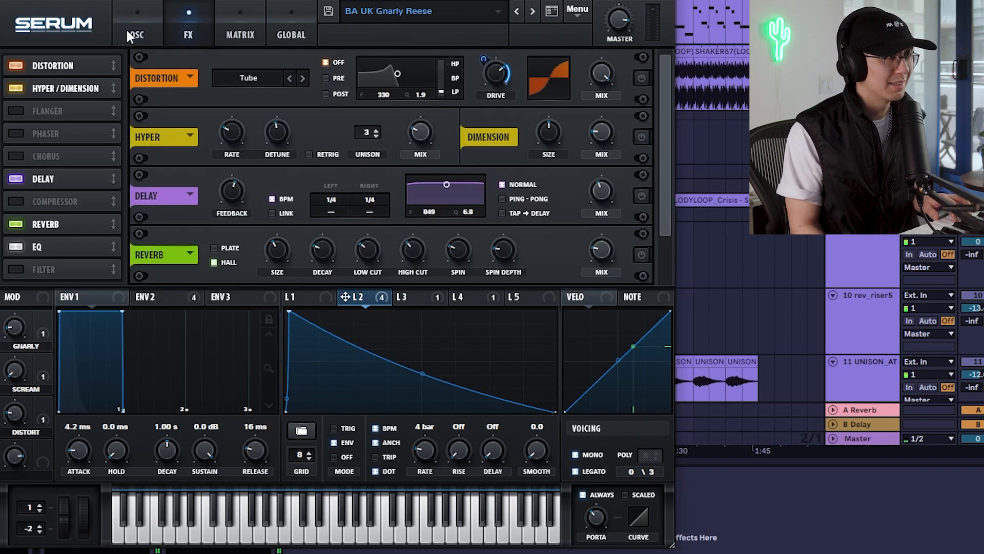
{"action": "left_click", "coordinate": [128, 29]}
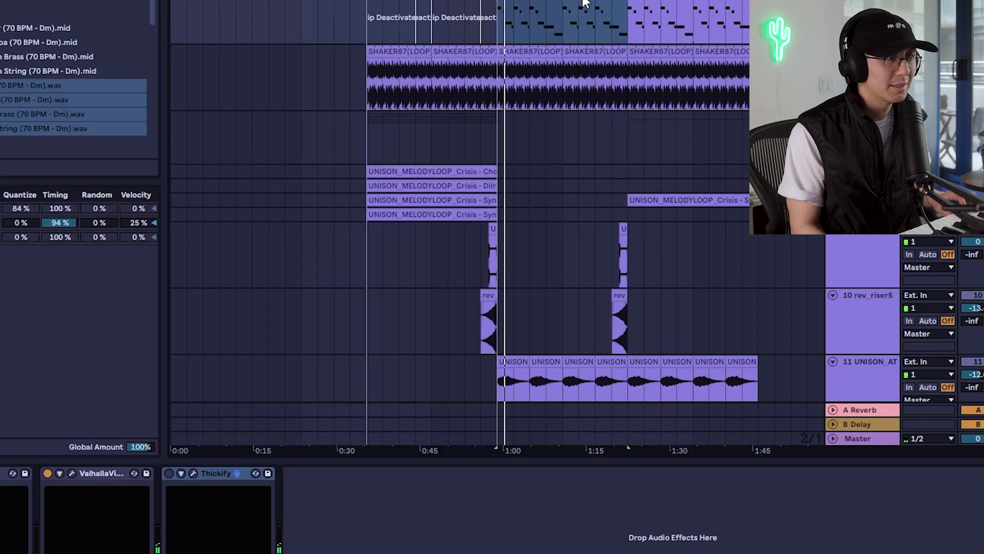
{"action": "double_click", "coordinate": [586, 1]}
{"action": "scroll", "coordinate": [249, 435], "scroll_direction": "down", "scroll_amount": 4}
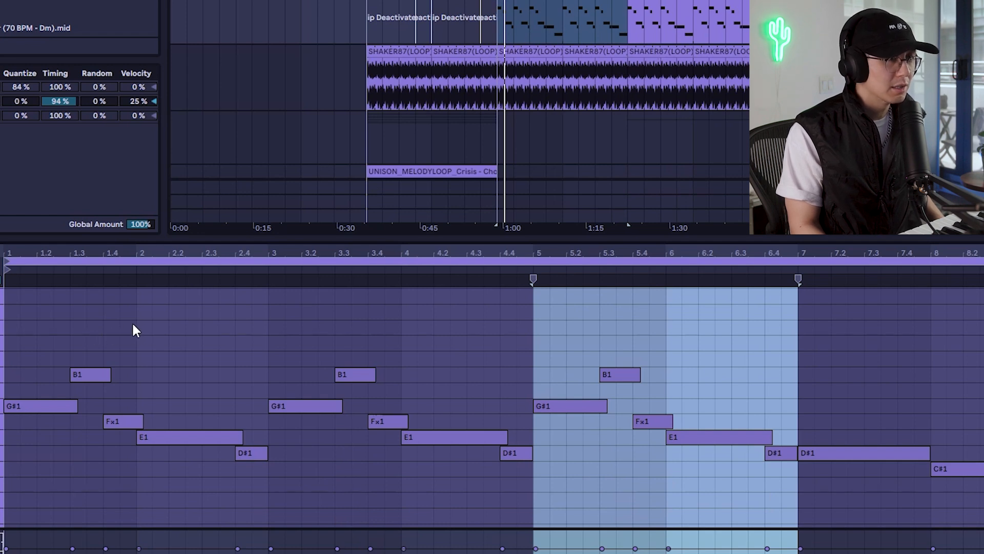
{"action": "key", "text": "space"}
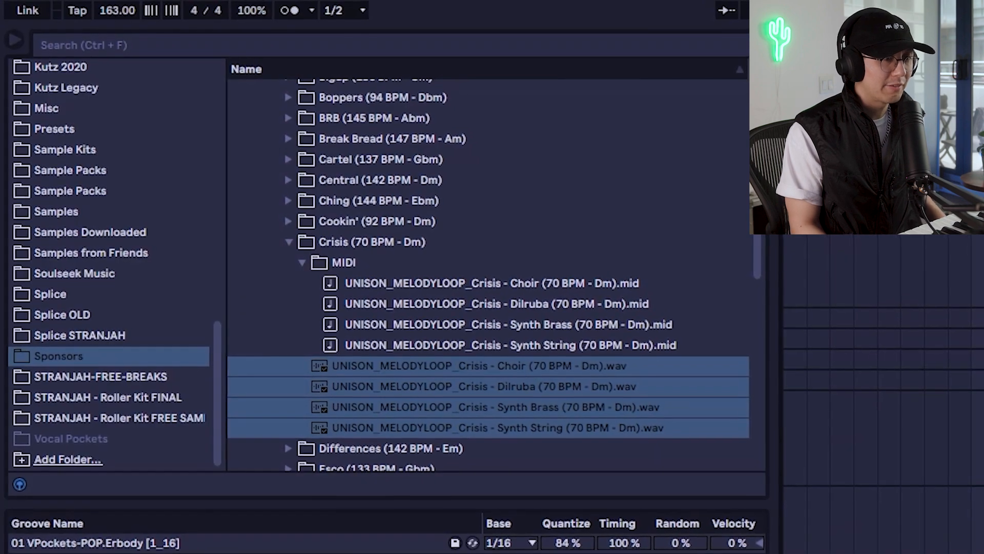
Step: Collapse the Crisis, MIDI + Stems and Melody Loops folders and expand the Atmos folder of Unison Beatmaker Blueprint
{"action": "left_click", "coordinate": [290, 242]}
{"action": "scroll", "coordinate": [308, 239], "scroll_direction": "up", "scroll_amount": 8}
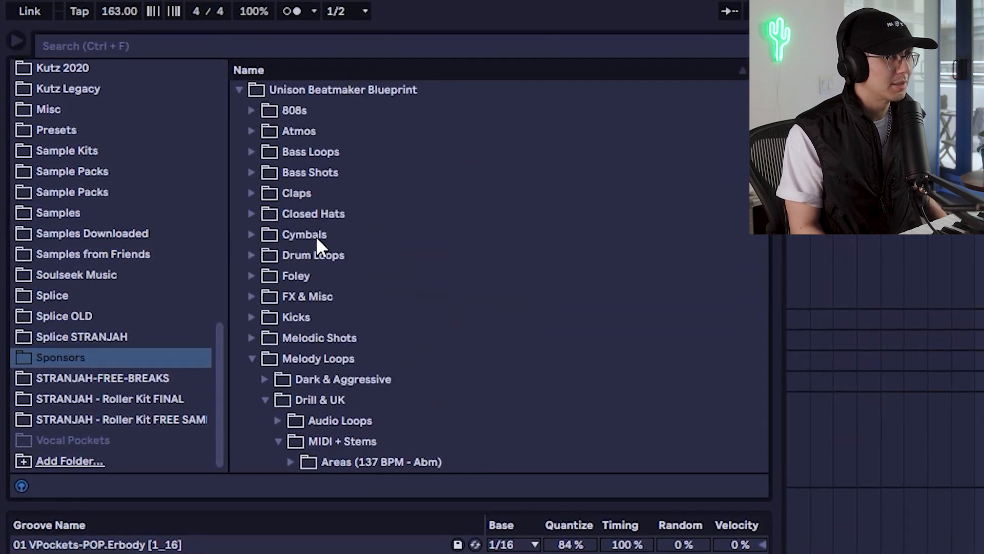
{"action": "scroll", "coordinate": [288, 267], "scroll_direction": "down", "scroll_amount": 5}
{"action": "left_click", "coordinate": [277, 288]}
{"action": "scroll", "coordinate": [389, 272], "scroll_direction": "down", "scroll_amount": 4}
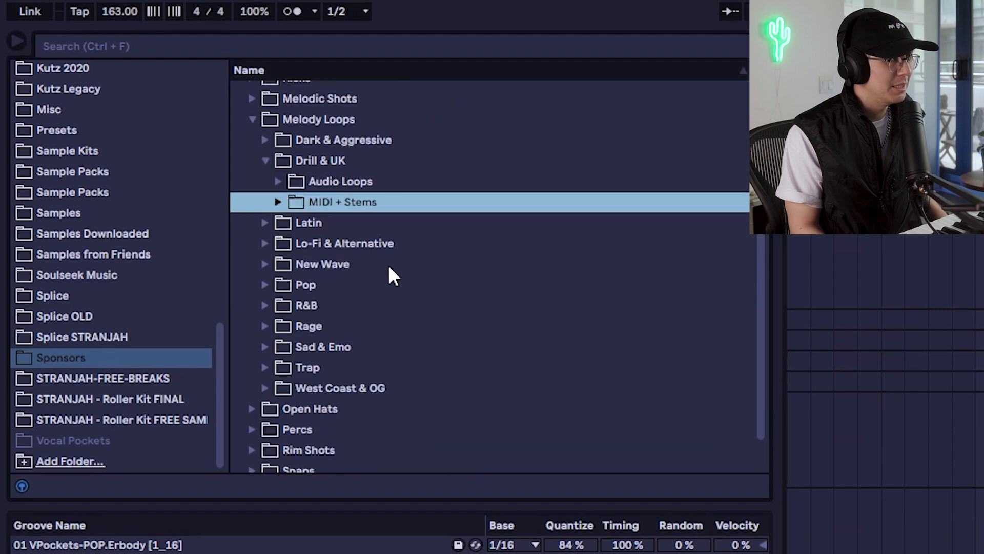
{"action": "scroll", "coordinate": [390, 268], "scroll_direction": "up", "scroll_amount": 3}
{"action": "left_click", "coordinate": [251, 163]}
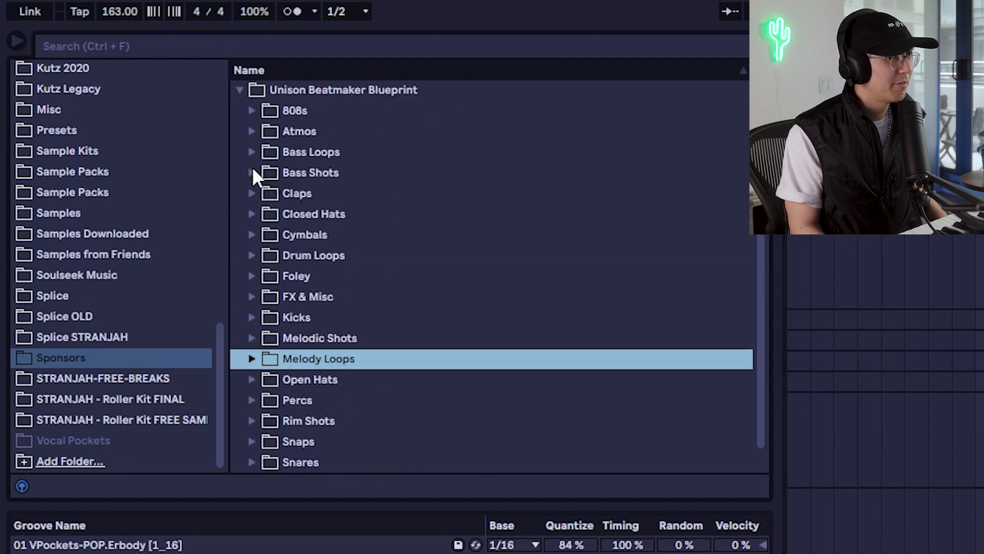
{"action": "left_click", "coordinate": [251, 132]}
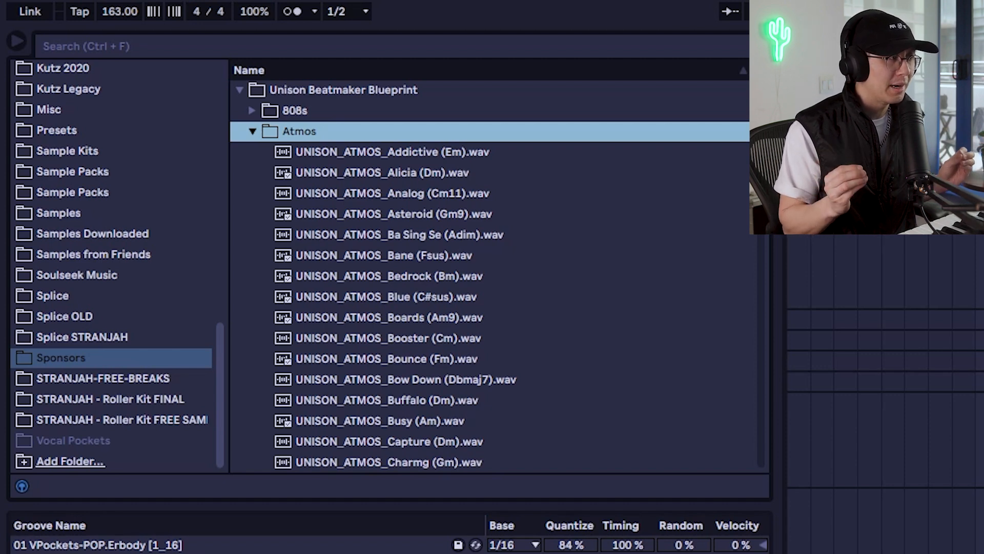
Step: Audition the Atmos samples from Ba Sing Se (Adim) through Bounce (Fm), returning to Booster (Cm)
{"action": "left_click", "coordinate": [375, 241]}
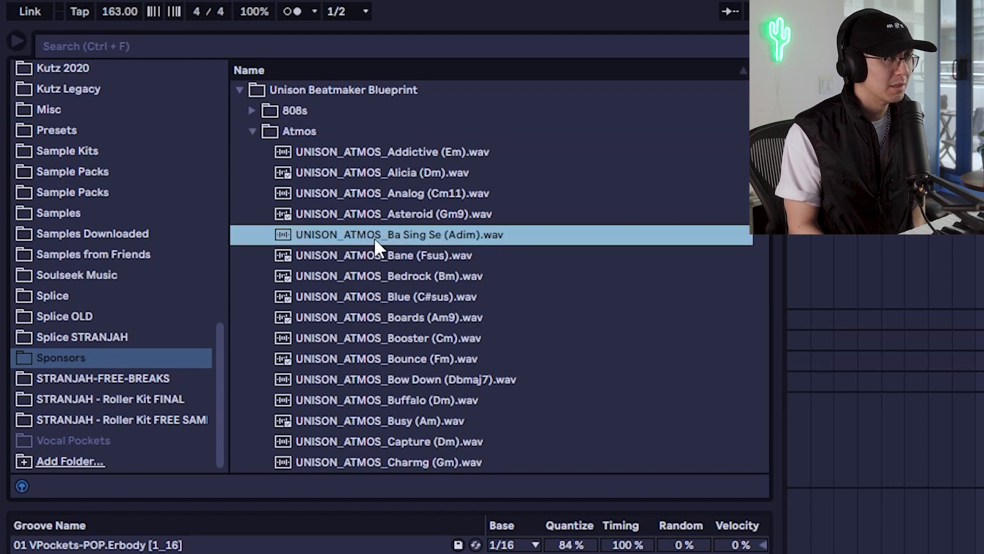
{"action": "left_click", "coordinate": [396, 256]}
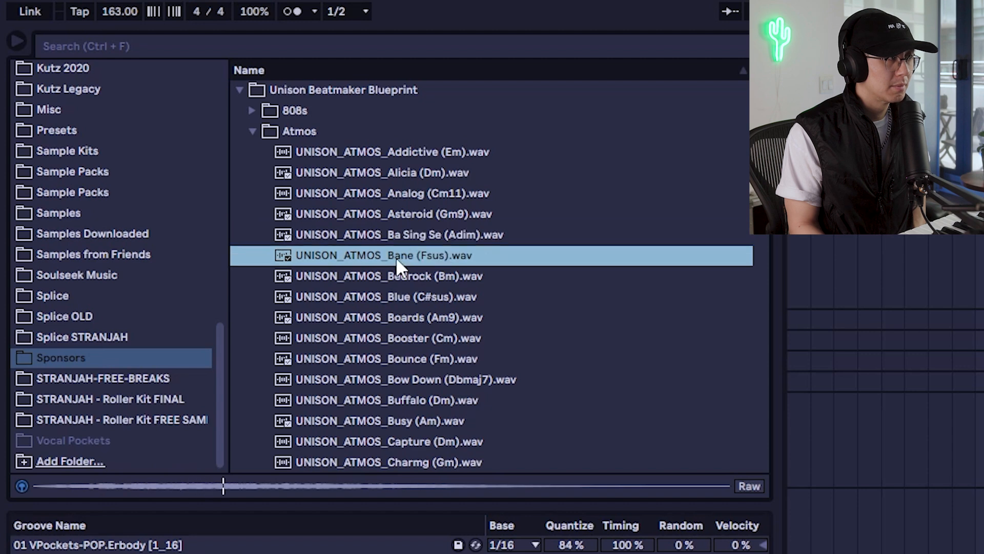
{"action": "left_click", "coordinate": [417, 277]}
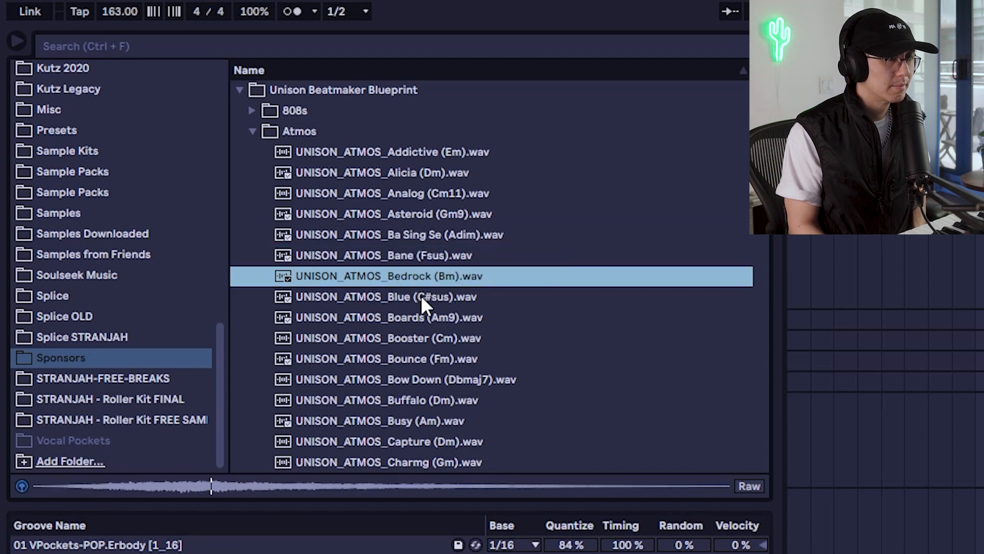
{"action": "left_click", "coordinate": [420, 295]}
{"action": "left_click", "coordinate": [414, 318]}
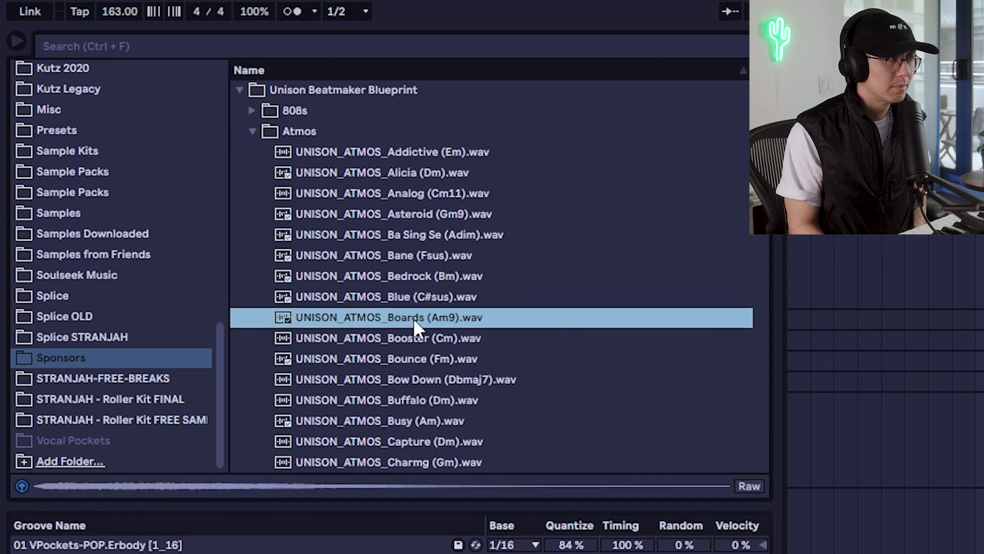
{"action": "left_click", "coordinate": [415, 338]}
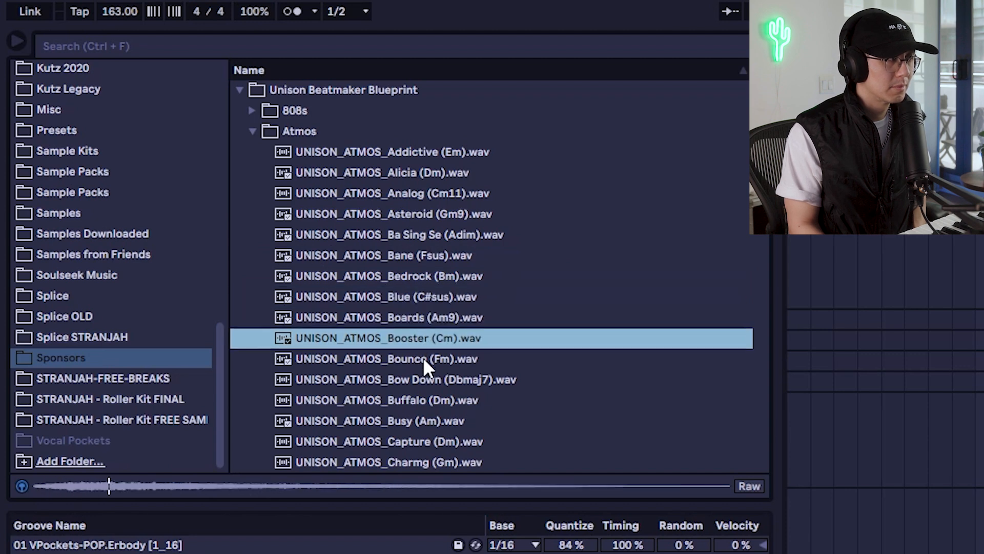
{"action": "left_click", "coordinate": [423, 355]}
{"action": "left_click", "coordinate": [423, 337]}
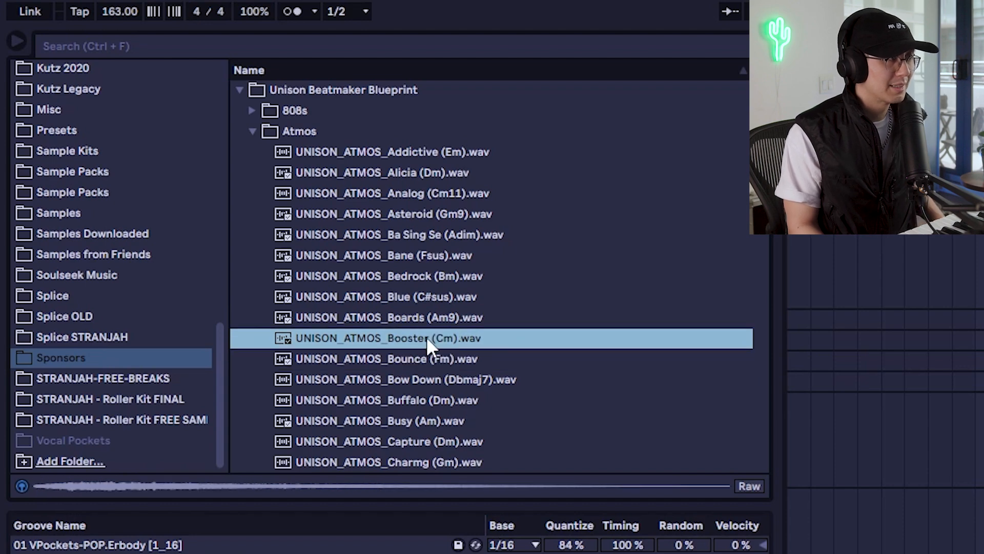
Step: Place UNISON_ATMOS_Booster (Cm).wav on track 11 right after the Crisis stem clips and duplicate it seven times
{"action": "left_click_drag", "start_coordinate": [428, 333], "coordinate": [360, 427]}
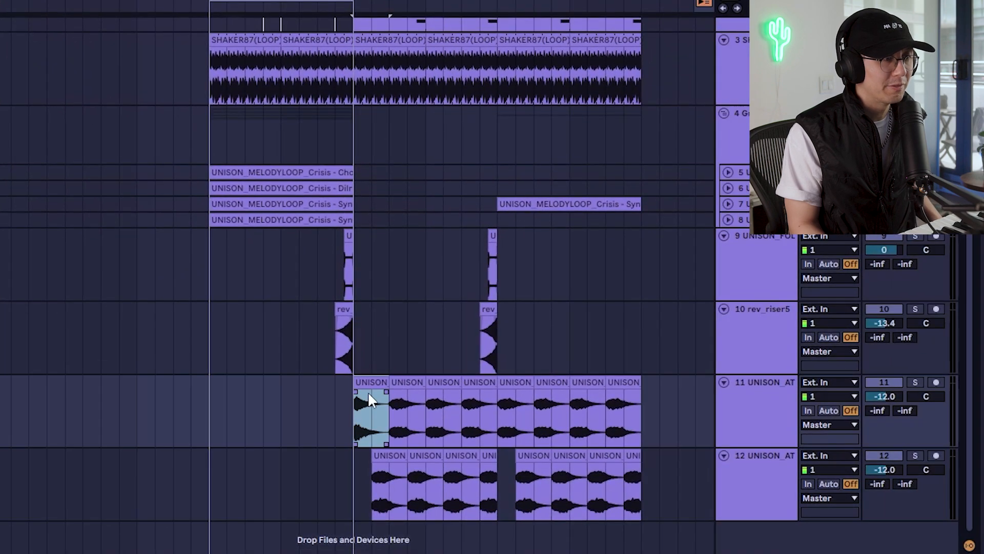
{"action": "key", "text": "ctrl+d"}
{"action": "key", "text": "ctrl+d"}
{"action": "key", "text": "ctrl+d"}
{"action": "key", "text": "ctrl+d"}
{"action": "key", "text": "ctrl+d"}
{"action": "key", "text": "ctrl+d"}
{"action": "key", "text": "ctrl+d"}
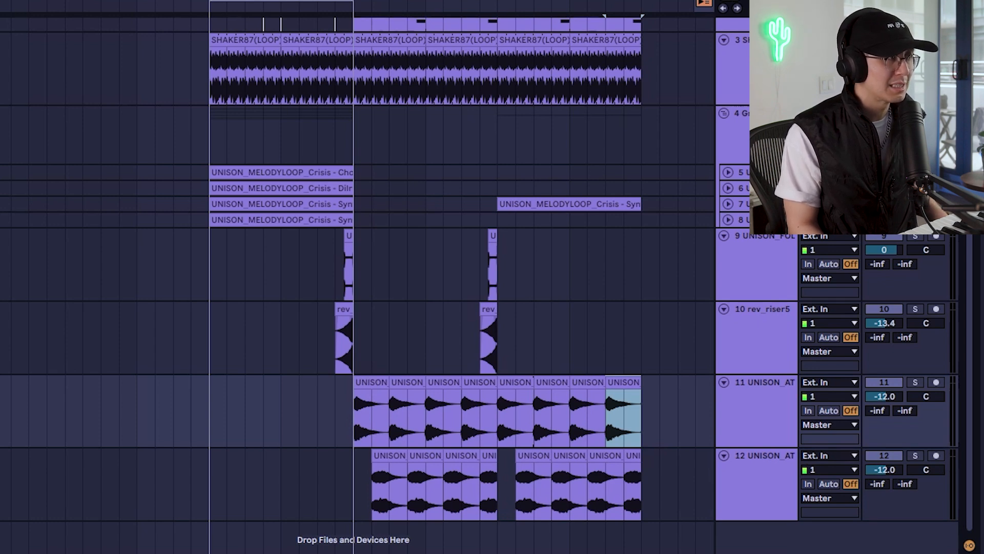
Step: Transpose all eight Booster clips on track 11 upward together
{"action": "left_click", "coordinate": [372, 382]}
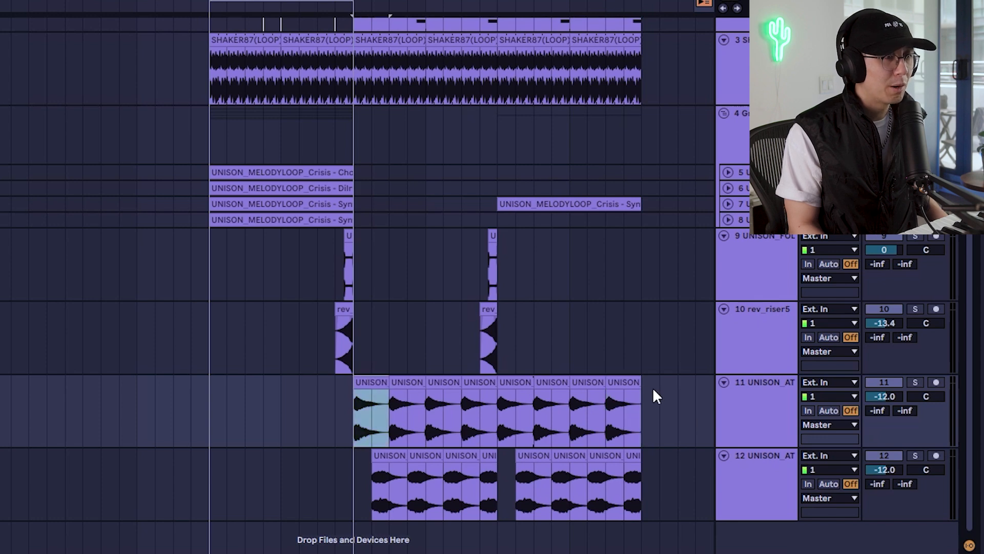
{"action": "left_click", "coordinate": [630, 382], "text": "shift"}
{"action": "double_click", "coordinate": [629, 380]}
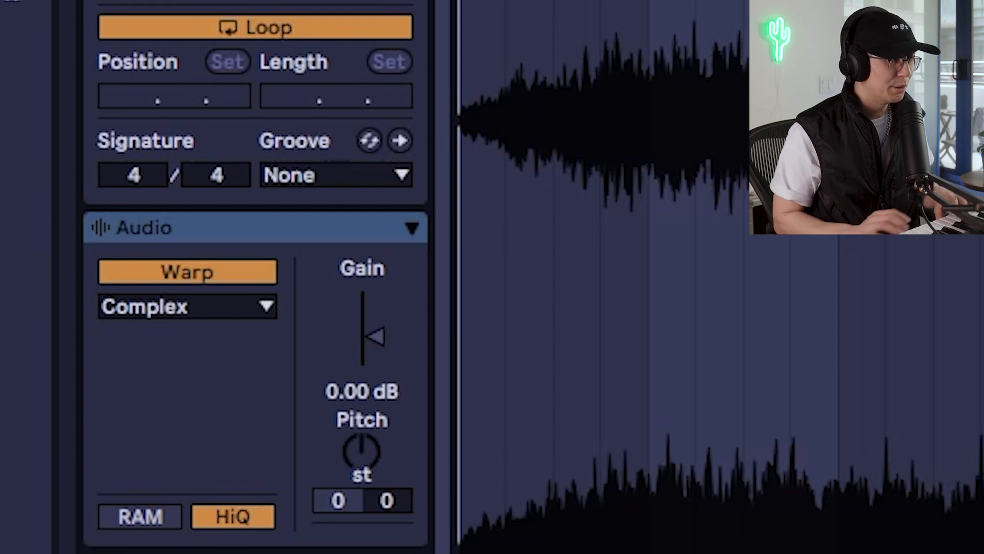
{"action": "left_click", "coordinate": [370, 455]}
{"action": "left_click_drag", "start_coordinate": [370, 455], "coordinate": [370, 435]}
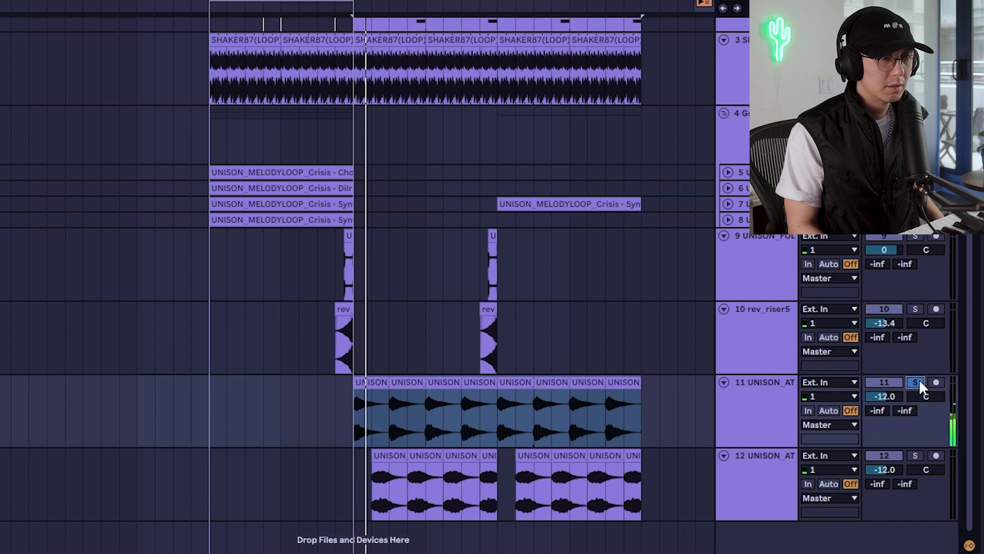
Step: Solo atmosphere tracks 11 and 12 together and play them from the point where the Crisis stems end
{"action": "left_click", "coordinate": [917, 383]}
{"action": "left_click", "coordinate": [746, 485]}
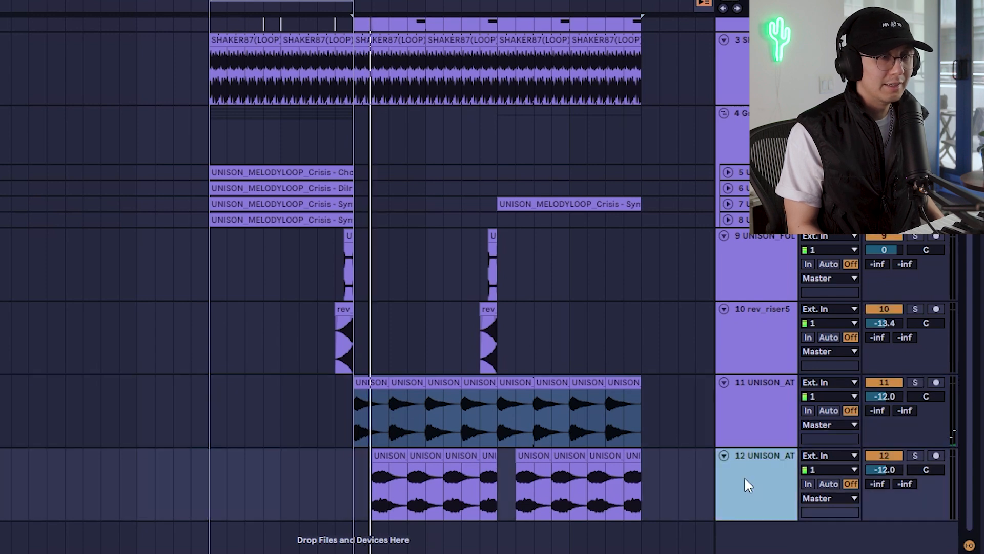
{"action": "left_click_drag", "start_coordinate": [359, 428], "coordinate": [661, 512]}
{"action": "left_click", "coordinate": [695, 418]}
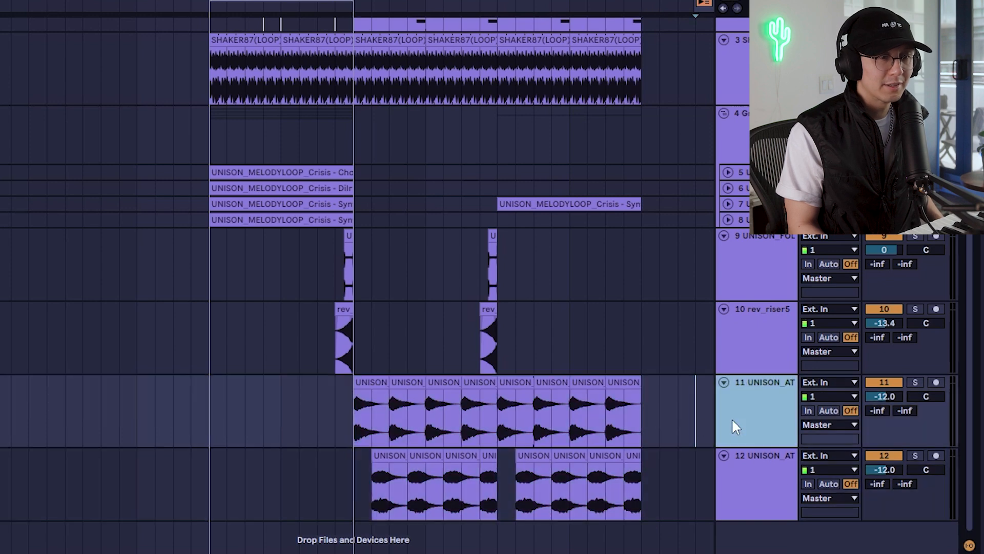
{"action": "left_click", "coordinate": [916, 382]}
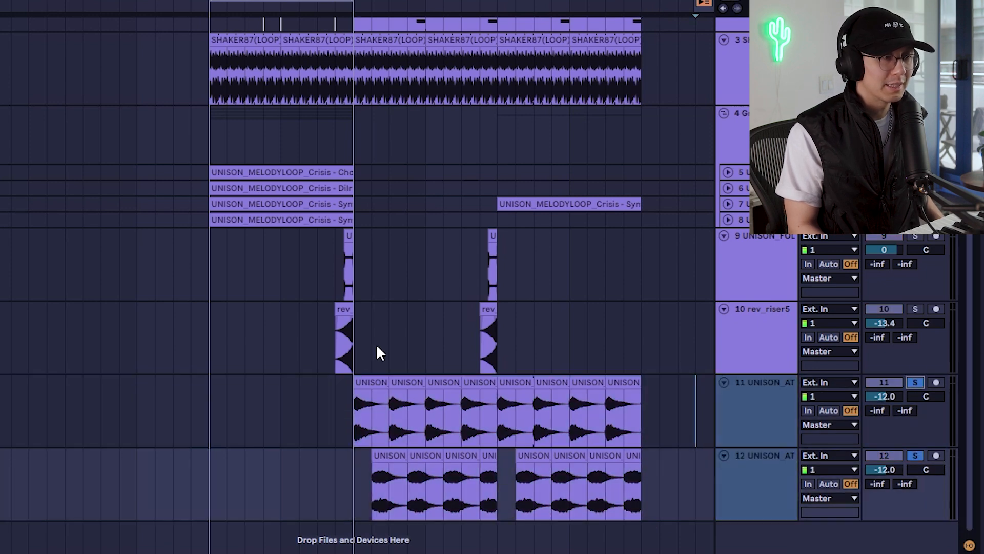
{"action": "left_click", "coordinate": [357, 475]}
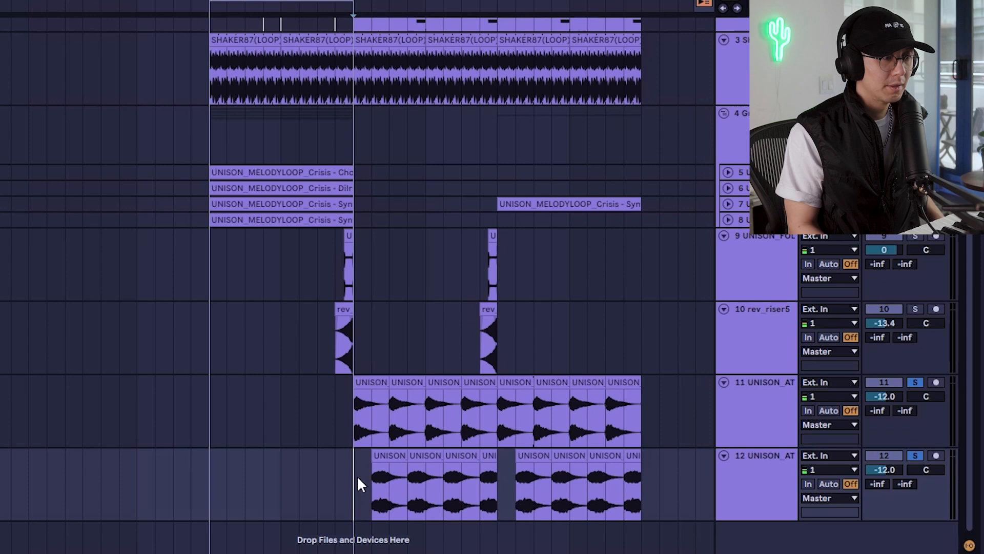
{"action": "key", "text": "space"}
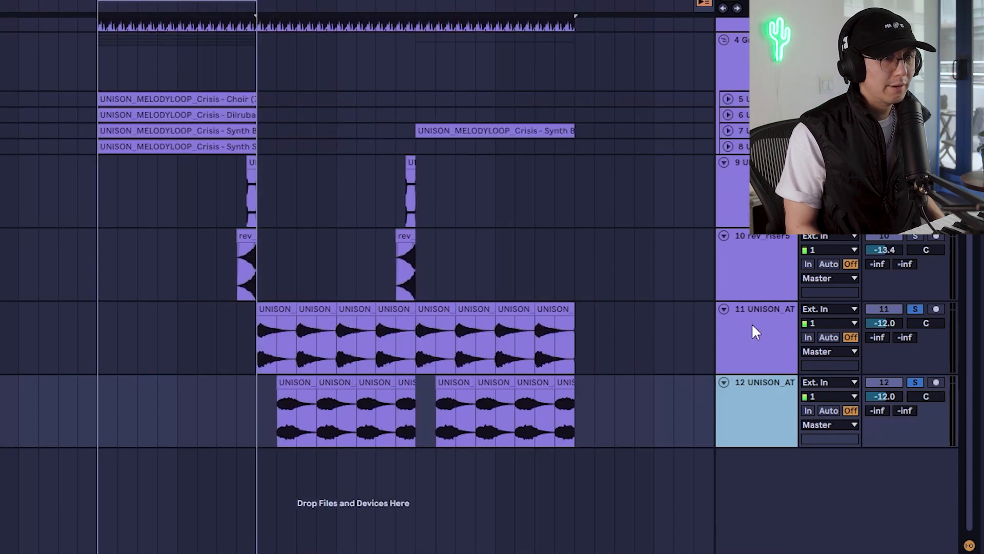
Step: Duplicate Booster track 11 and reverse the first clip on the duplicate track
{"action": "left_click", "coordinate": [752, 325]}
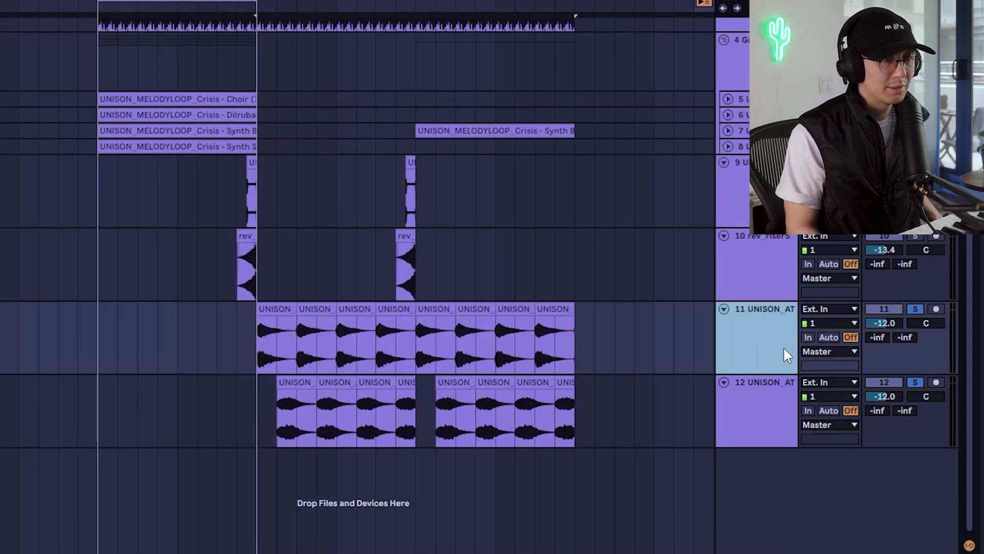
{"action": "key", "text": "ctrl+d"}
{"action": "left_click", "coordinate": [270, 379]}
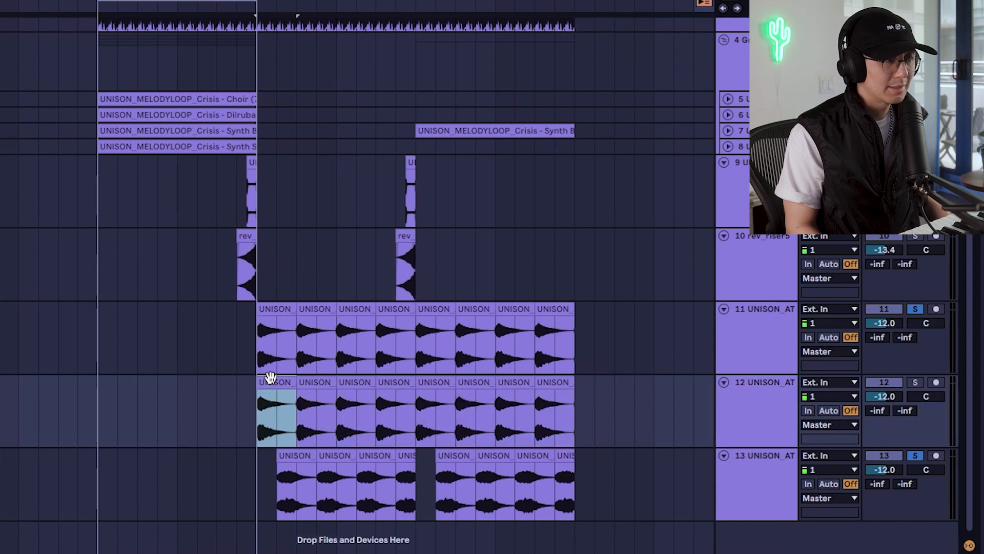
{"action": "double_click", "coordinate": [270, 379]}
{"action": "key", "text": "r"}
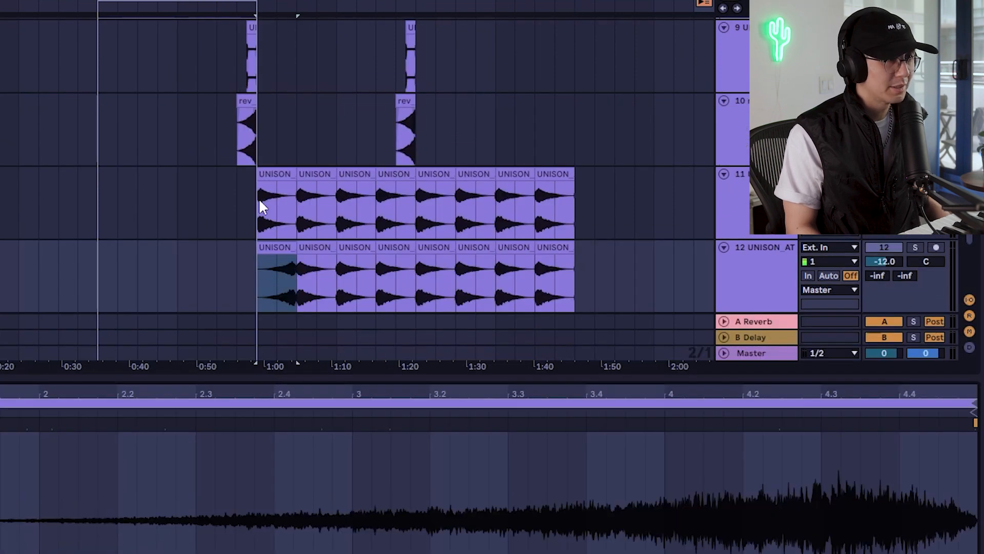
Step: Duplicate the reversed Booster clip three times along track 12, replacing the forward clips there
{"action": "key", "text": "shift+Tab"}
{"action": "key", "text": "plus"}
{"action": "key", "text": "plus"}
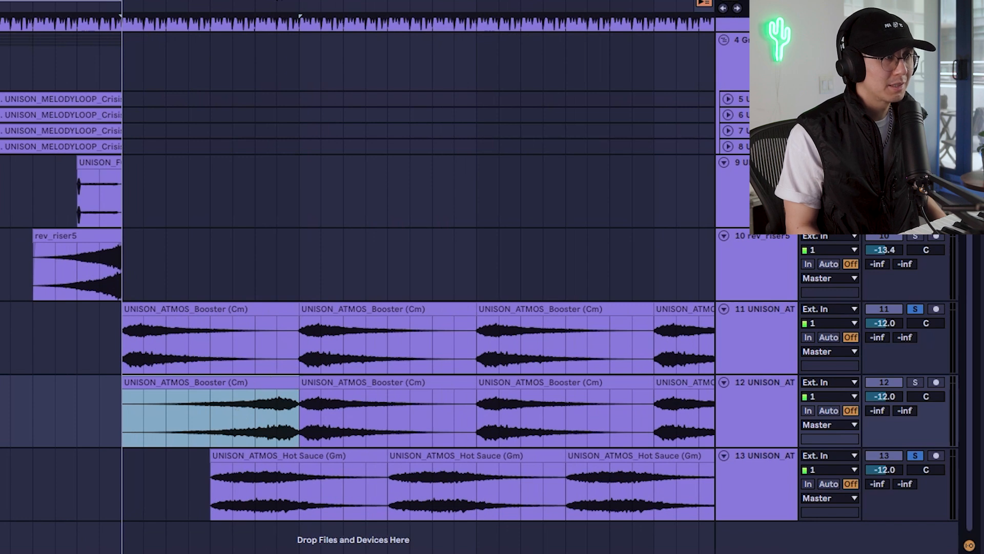
{"action": "key", "text": "ctrl+d"}
{"action": "key", "text": "ctrl+d"}
{"action": "key", "text": "ctrl+d"}
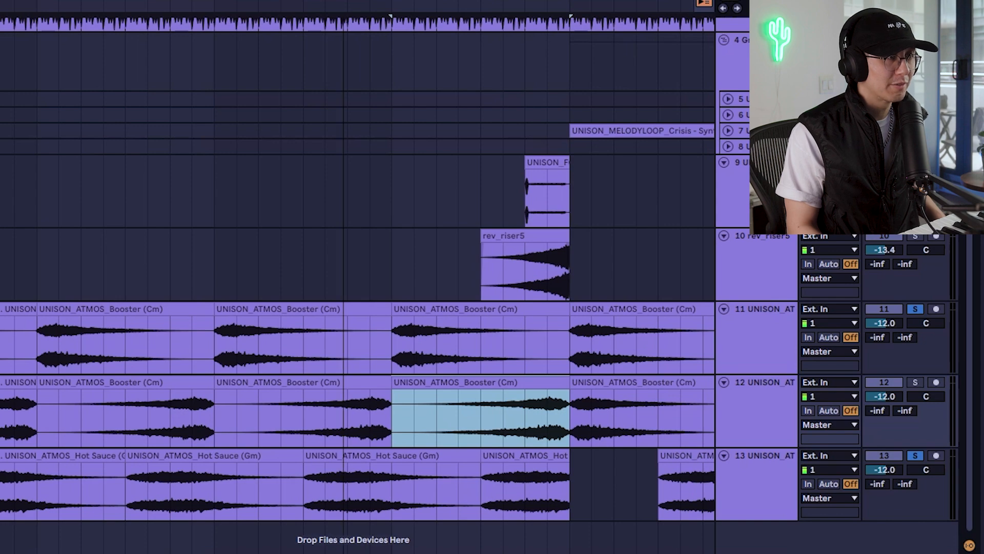
Step: Move the first reversed Booster clip on track 12 one bar later and trim about three-quarters of a bar off its end
{"action": "key", "text": "minus"}
{"action": "left_click_drag", "start_coordinate": [222, 380], "coordinate": [244, 388]}
{"action": "key", "text": "plus"}
{"action": "key", "text": "plus"}
{"action": "key", "text": "plus"}
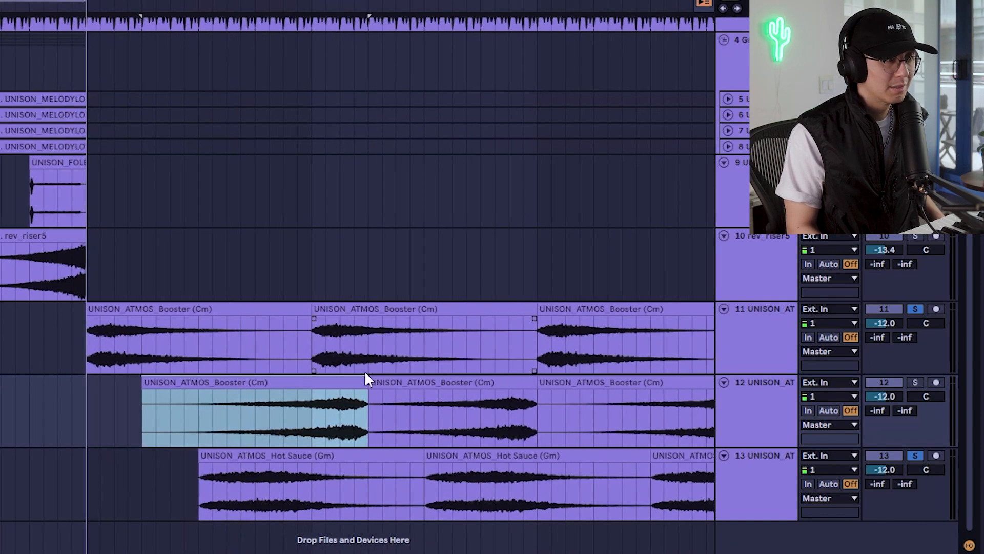
{"action": "left_click_drag", "start_coordinate": [363, 382], "coordinate": [317, 393]}
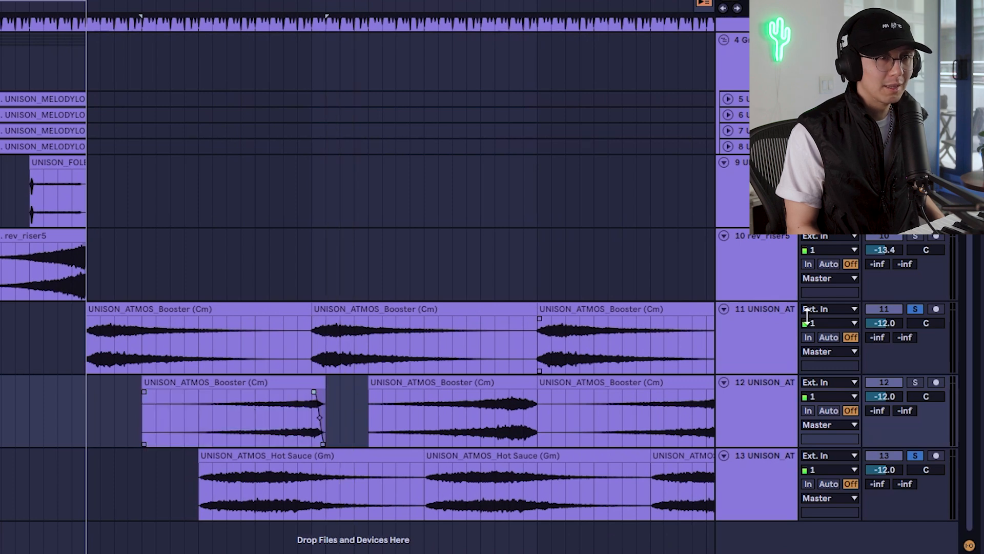
Step: Solo tracks 11 and 12 and play the forward and reversed Booster clips from inside the trimmed clip
{"action": "left_click", "coordinate": [772, 345]}
{"action": "left_click", "coordinate": [916, 309]}
{"action": "left_click", "coordinate": [916, 308]}
{"action": "key", "text": "space"}
{"action": "left_click", "coordinate": [276, 405]}
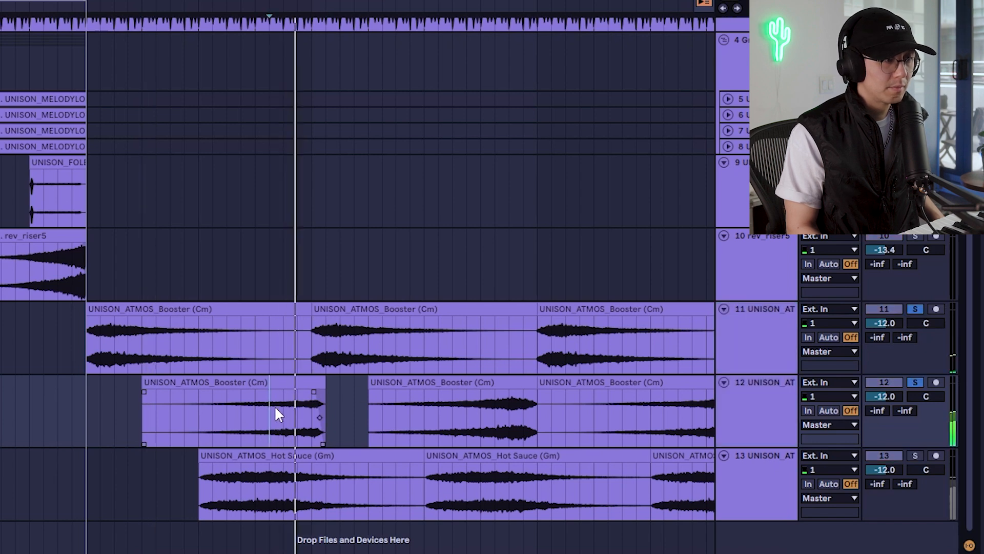
Step: Delete everything on track 12 from the middle of the third reversed Booster clip to beyond the arrangement's end
{"action": "key", "text": "space"}
{"action": "left_click_drag", "start_coordinate": [323, 1], "coordinate": [322, 0]}
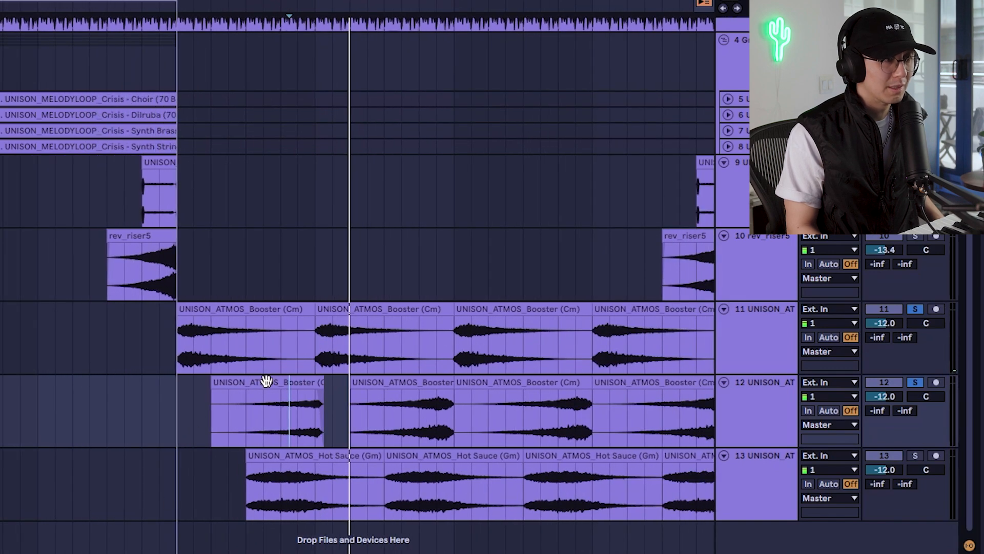
{"action": "left_click", "coordinate": [266, 381]}
{"action": "left_click_drag", "start_coordinate": [308, 0], "coordinate": [155, 0]}
{"action": "left_click_drag", "start_coordinate": [621, 400], "coordinate": [235, 405]}
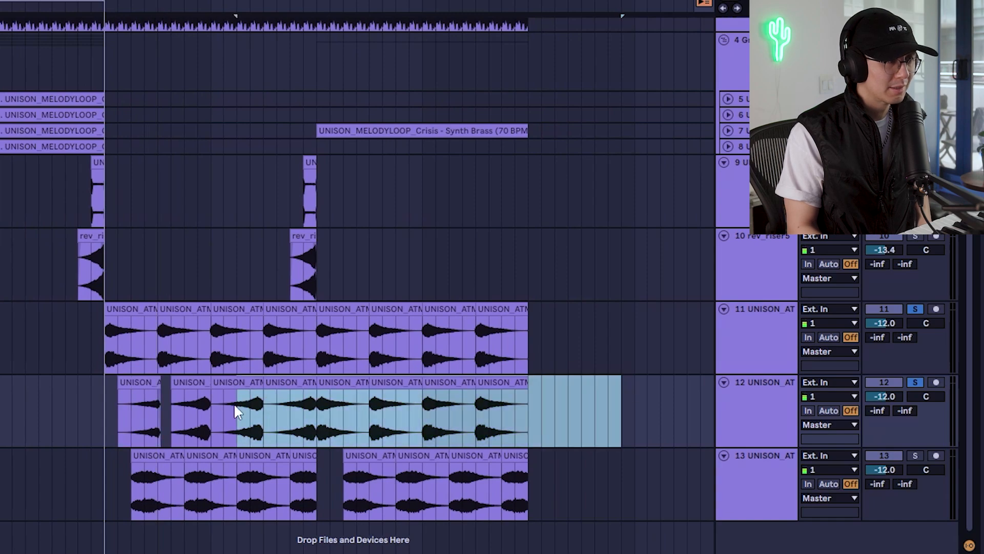
{"action": "key", "text": "Delete"}
Step: Duplicate the remaining reversed Booster section three times along track 12
{"action": "left_click", "coordinate": [191, 402]}
{"action": "key", "text": "ctrl+d"}
{"action": "key", "text": "ctrl+d"}
{"action": "key", "text": "ctrl+d"}
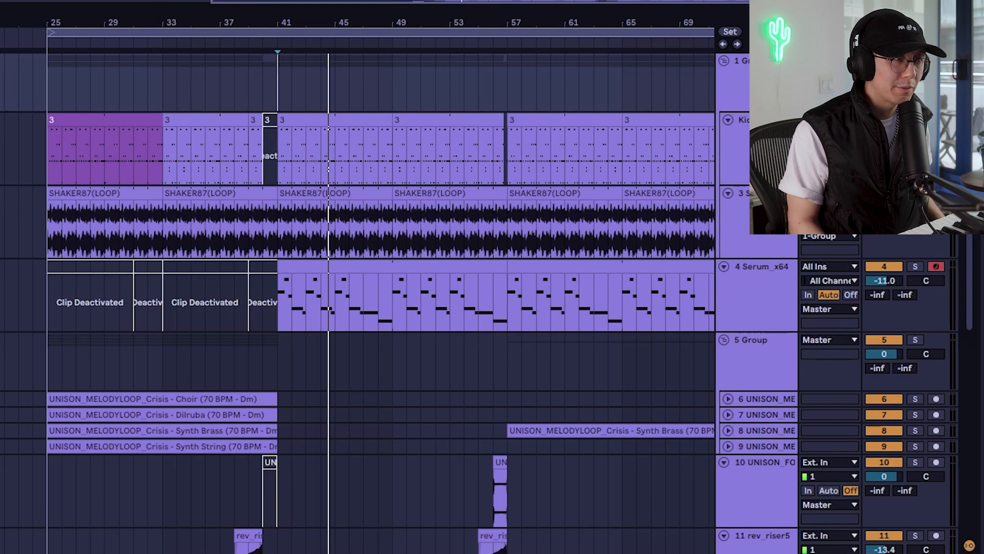
Step: Select the SHAKER87(LOOP) clip at bar 41 and play the soloed drums from there
{"action": "left_click", "coordinate": [295, 195]}
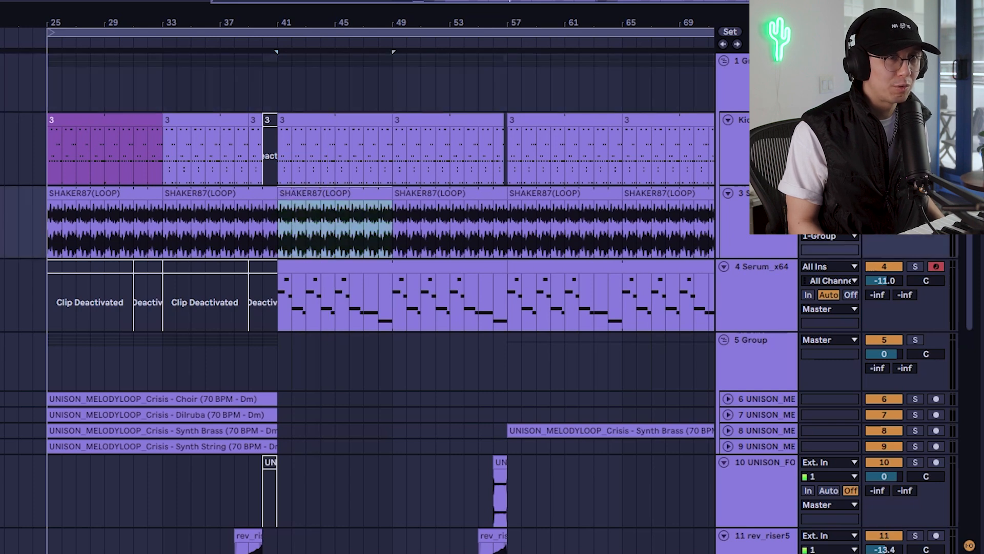
{"action": "key", "text": "space"}
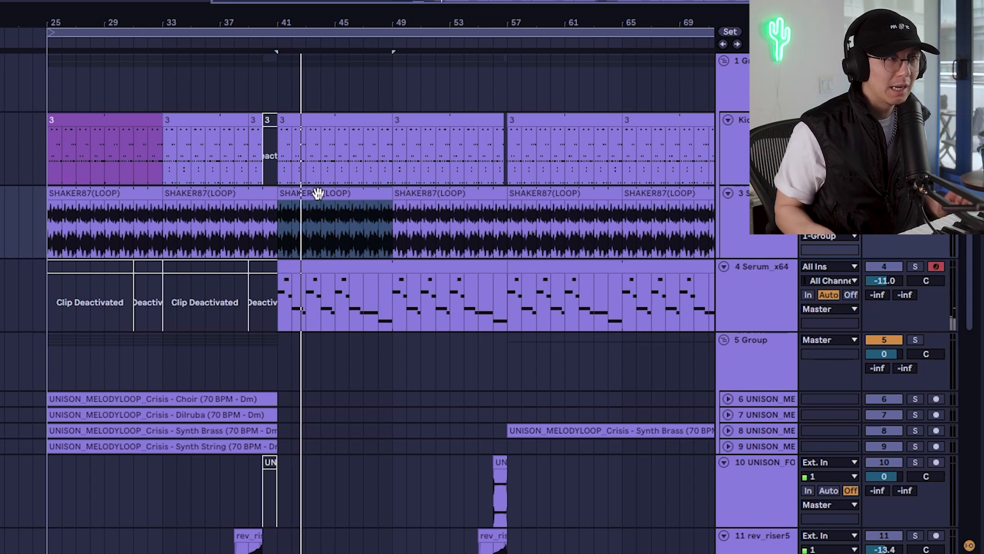
{"action": "key", "text": "space"}
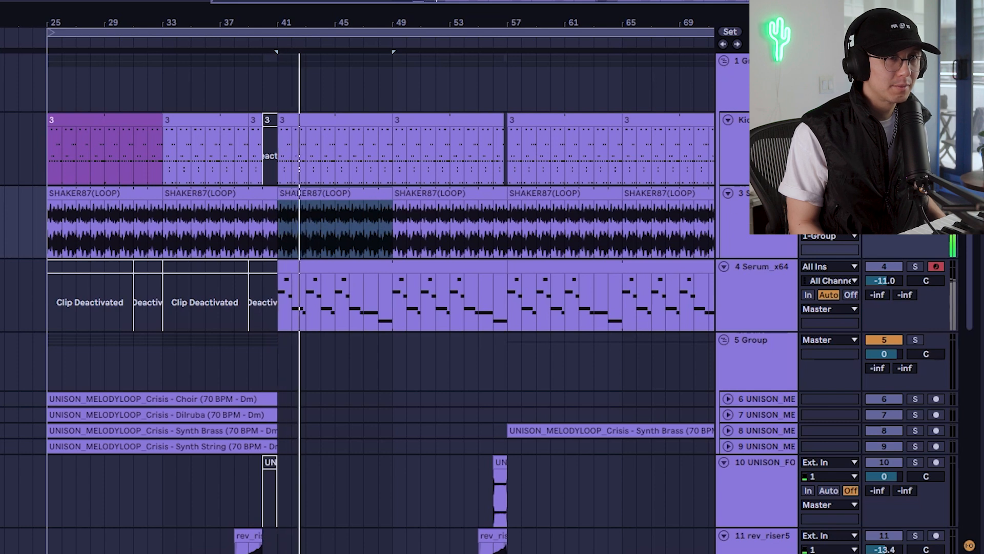
{"action": "key", "text": "space"}
{"action": "key", "text": "space"}
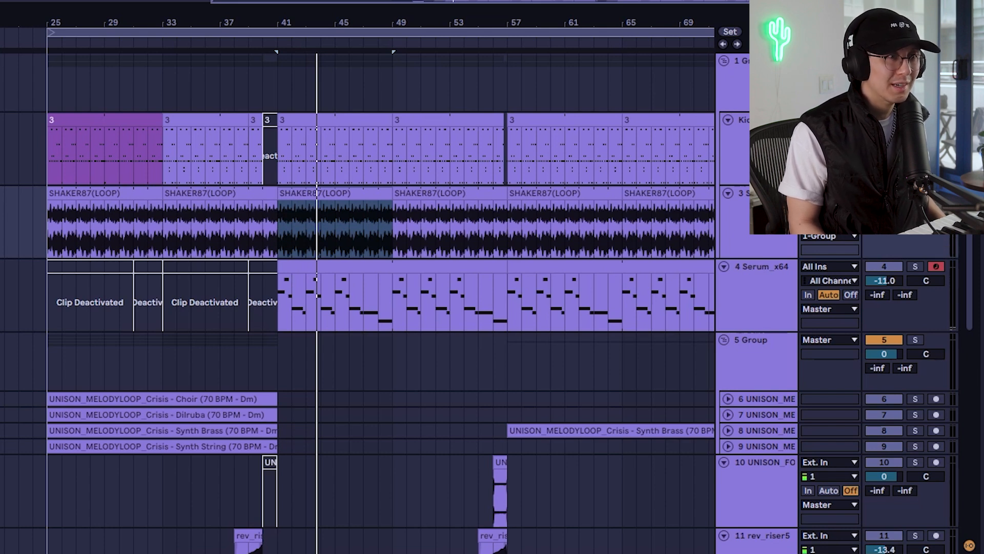
Step: Open Thickify on the drum group and, during playback, raise Thickness just past midway, Stress to its midpoint, and increase Drive
{"action": "left_click", "coordinate": [763, 67]}
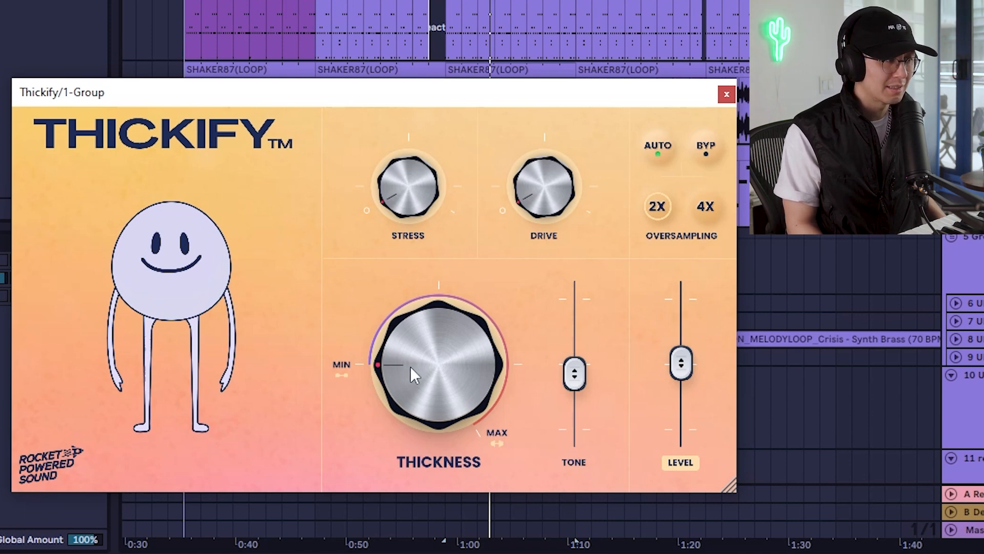
{"action": "key", "text": "space"}
{"action": "left_click_drag", "start_coordinate": [410, 366], "coordinate": [405, 411]}
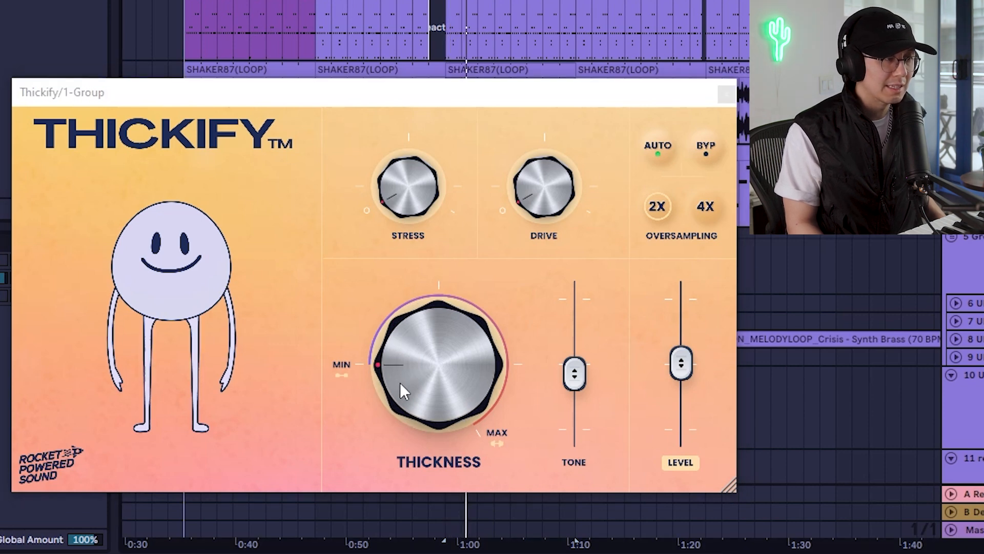
{"action": "left_click_drag", "start_coordinate": [412, 370], "coordinate": [390, 254]}
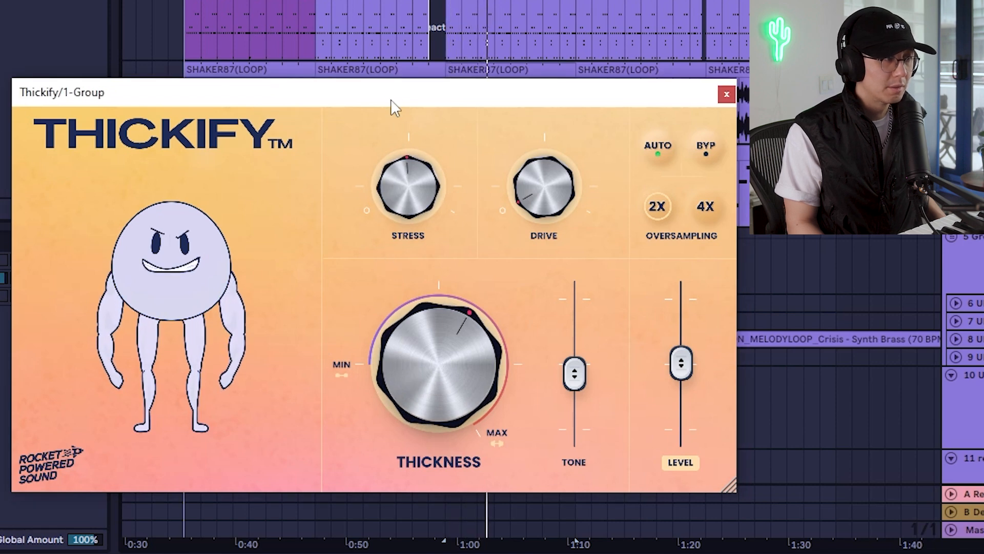
{"action": "left_click_drag", "start_coordinate": [541, 178], "coordinate": [521, 94]}
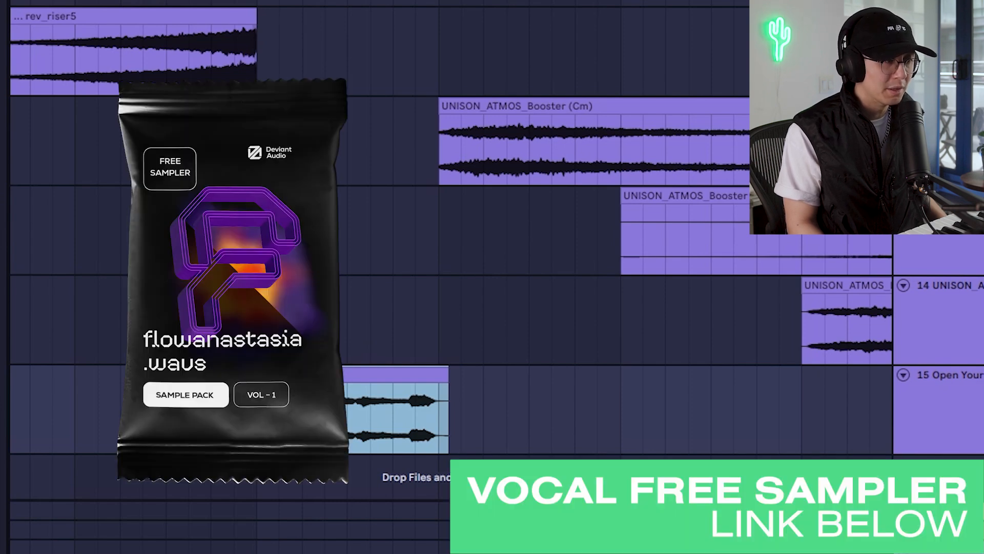
Step: Review the arrangement from the drums and Crisis stems down to the atmosphere clips during playback, and turn looping off
{"action": "left_click", "coordinate": [233, 418]}
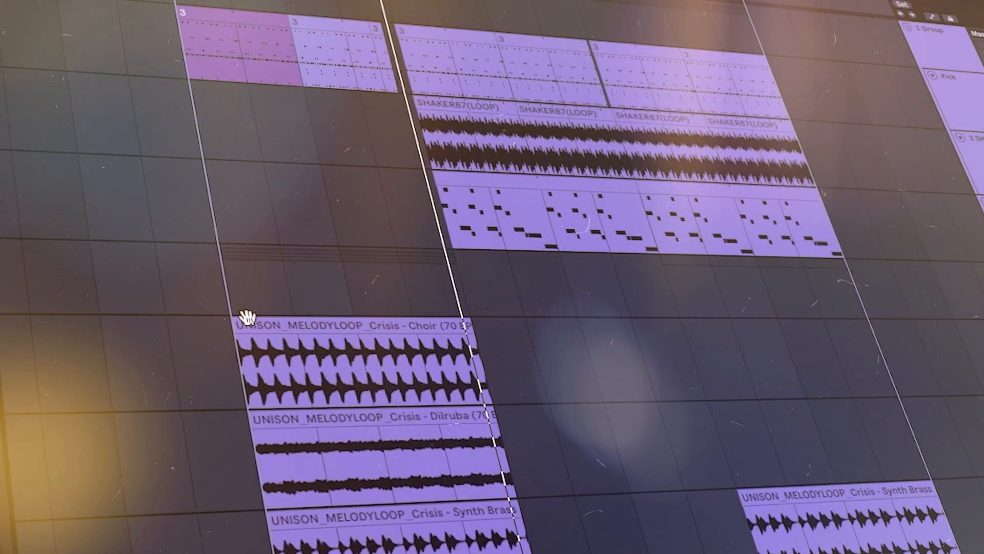
{"action": "scroll", "coordinate": [246, 316], "scroll_direction": "down", "scroll_amount": 4}
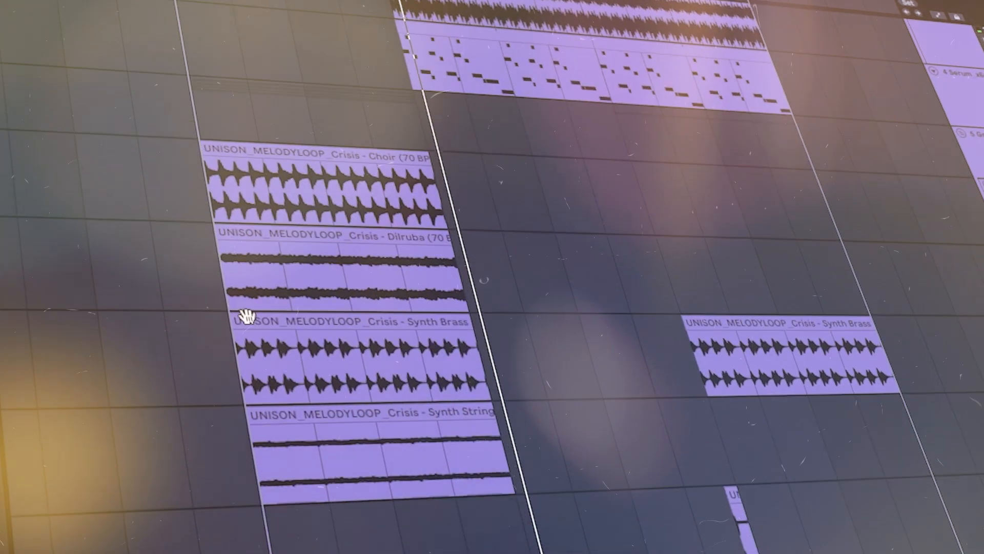
{"action": "scroll", "coordinate": [246, 316], "scroll_direction": "down", "scroll_amount": 5}
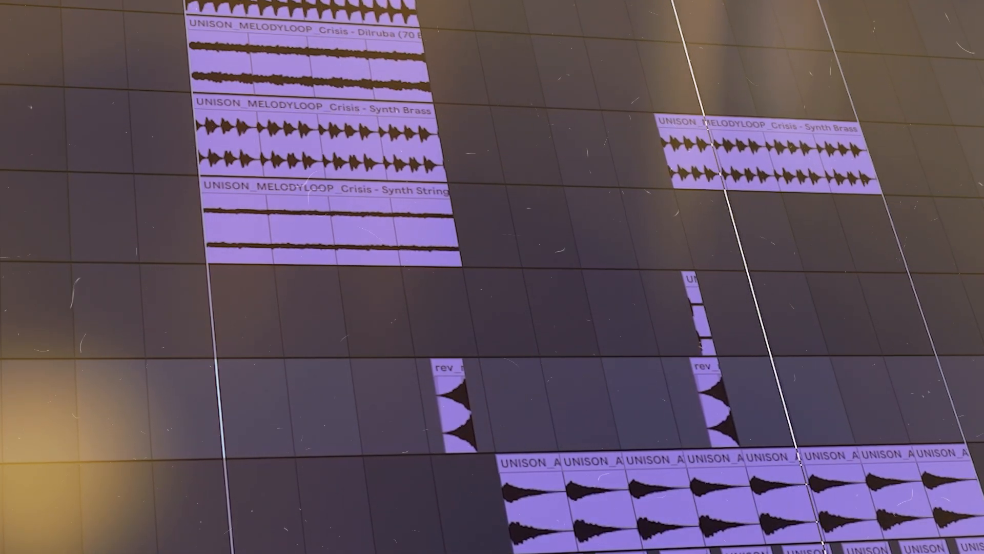
{"action": "key", "text": "ctrl+l"}
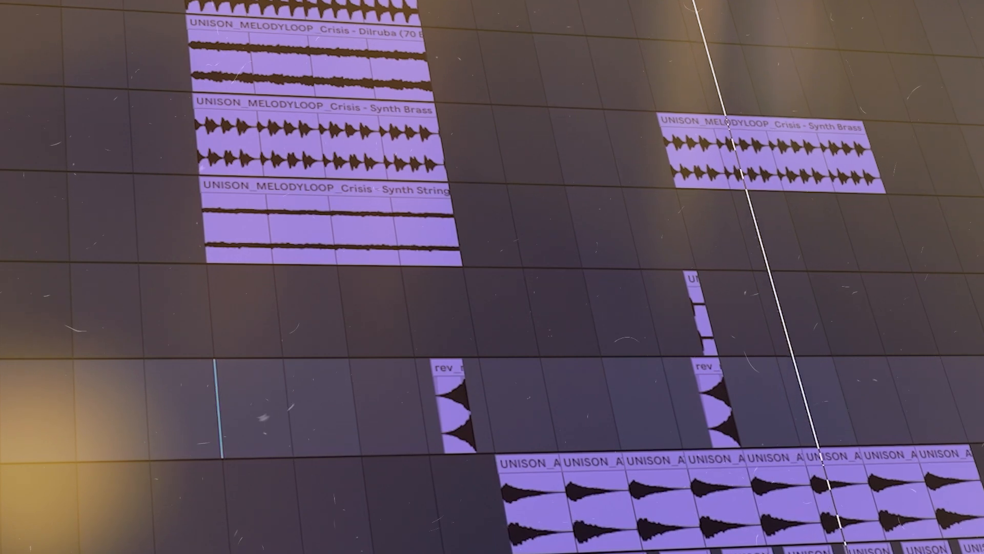